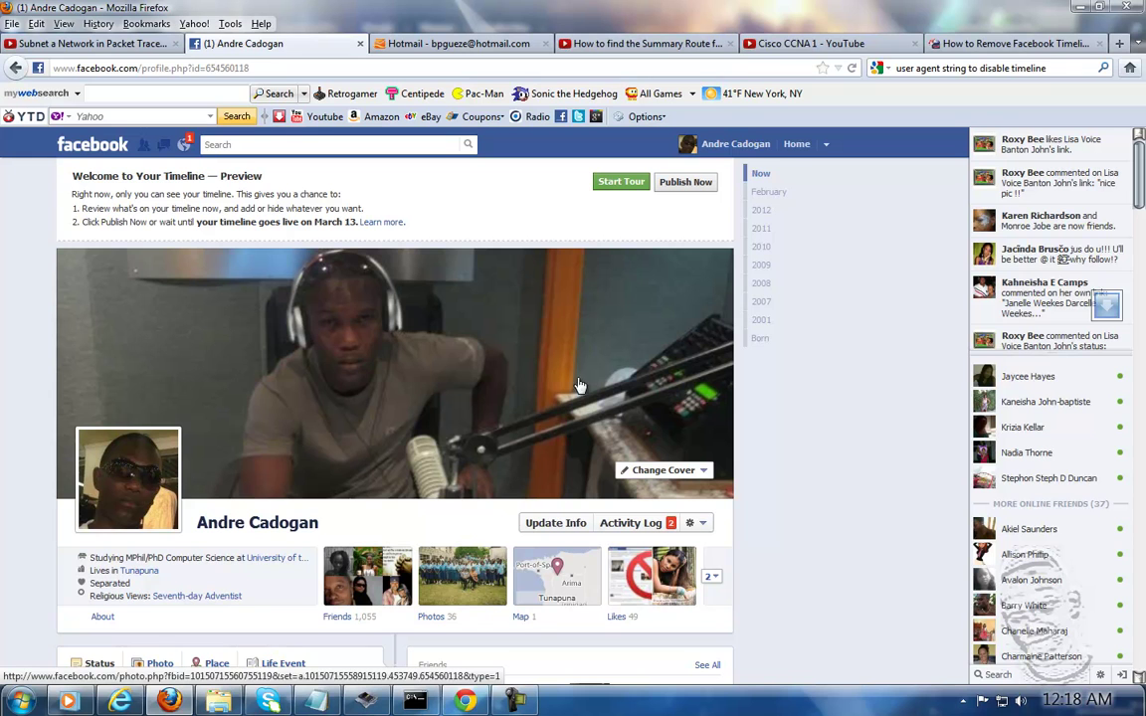
# - Search Facebook for 'time', then dismiss the search suggestions
pyautogui.click(298, 141)
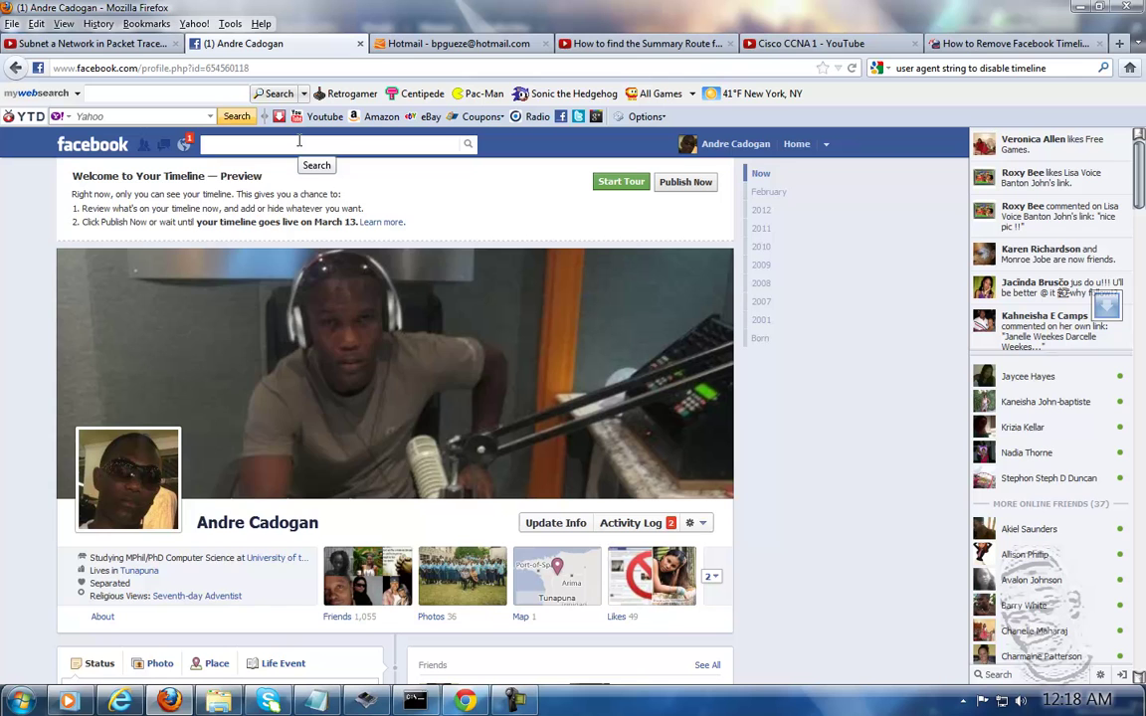
pyautogui.write('ti')
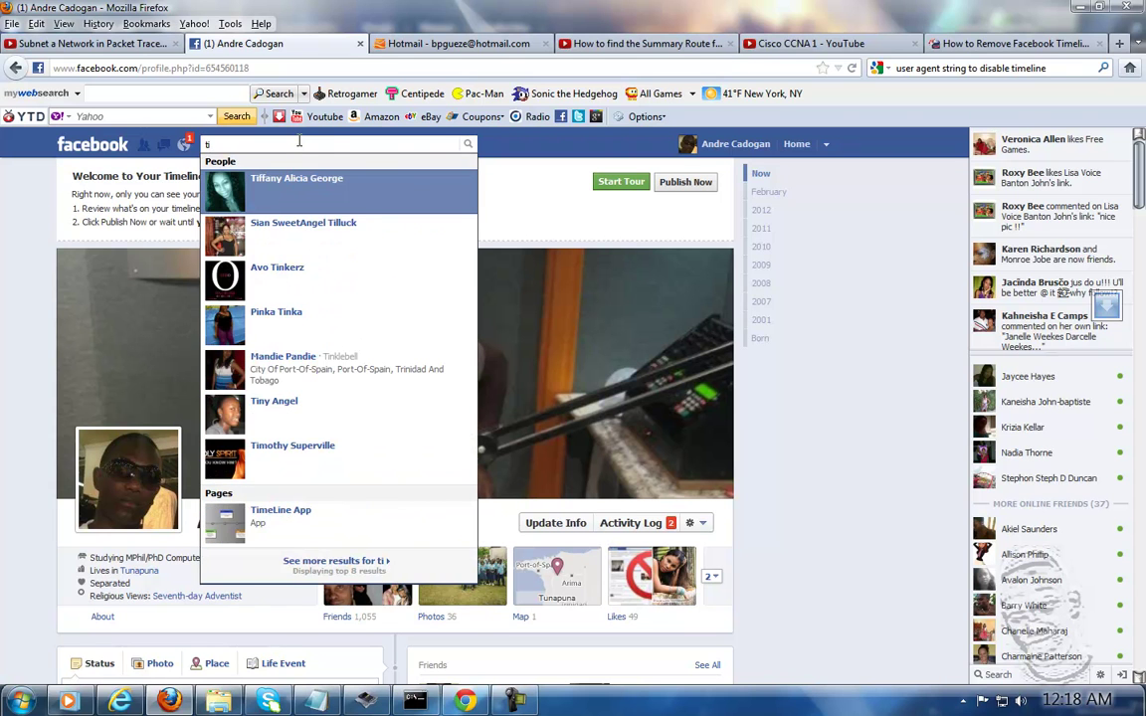
pyautogui.write('me')
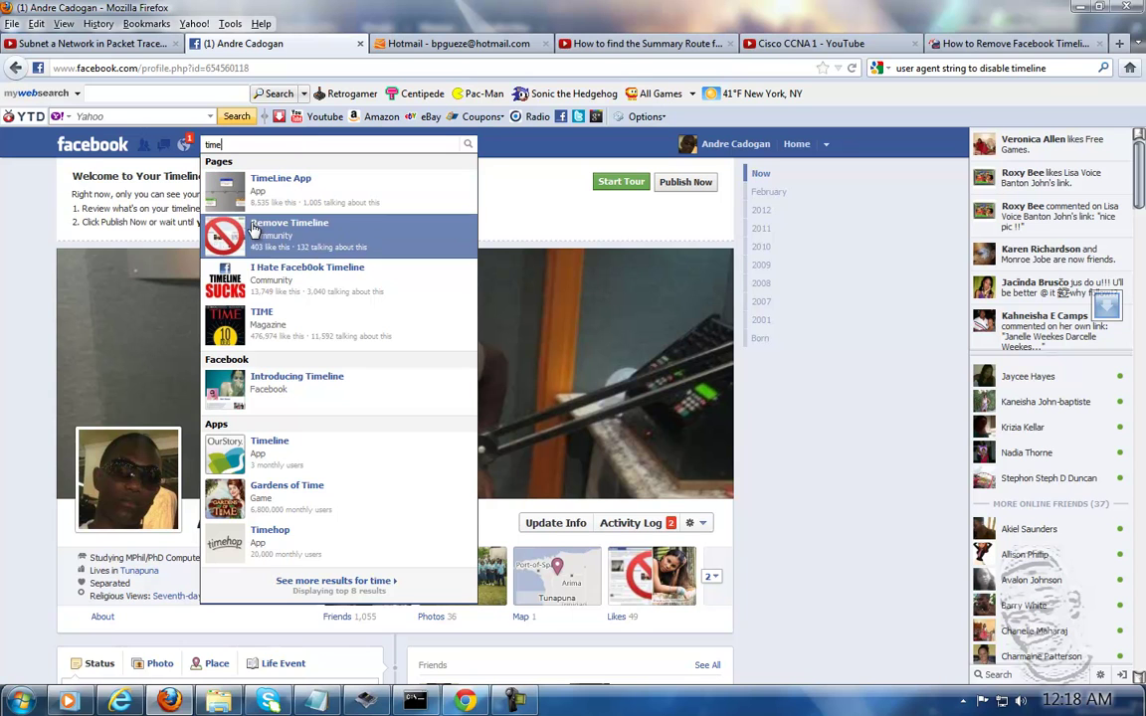
pyautogui.click(3, 371)
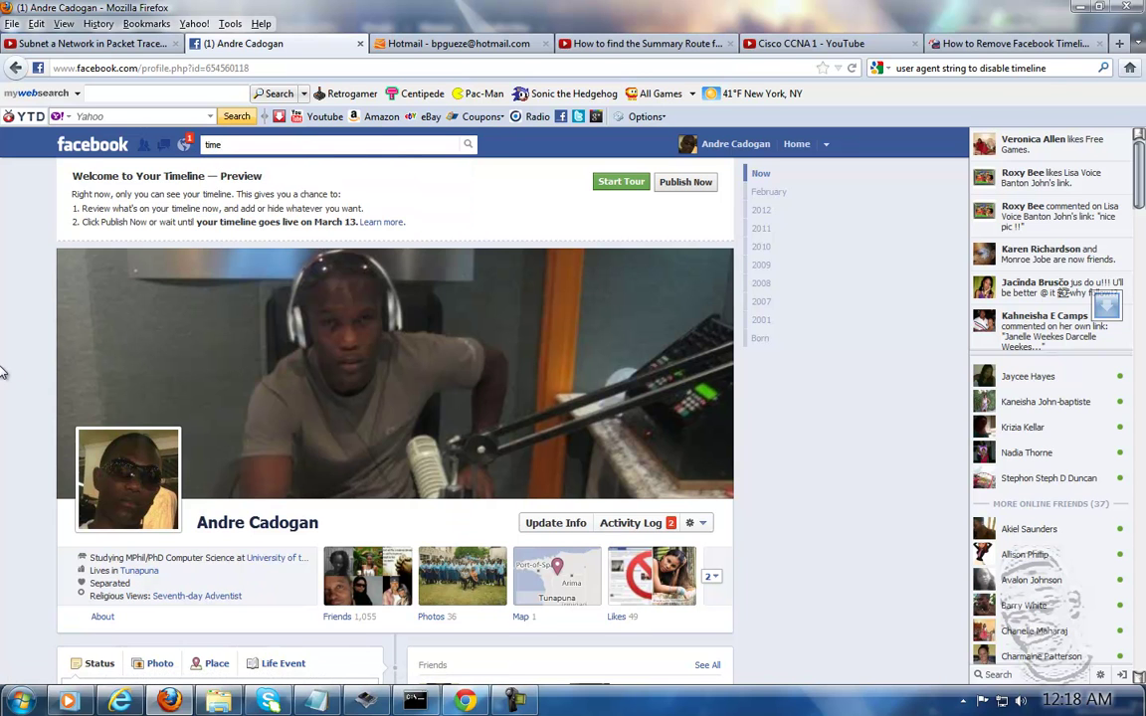
# - Switch Firefox's default user agent to Internet Explorer 7 and reload the profile page
pyautogui.click(231, 24)
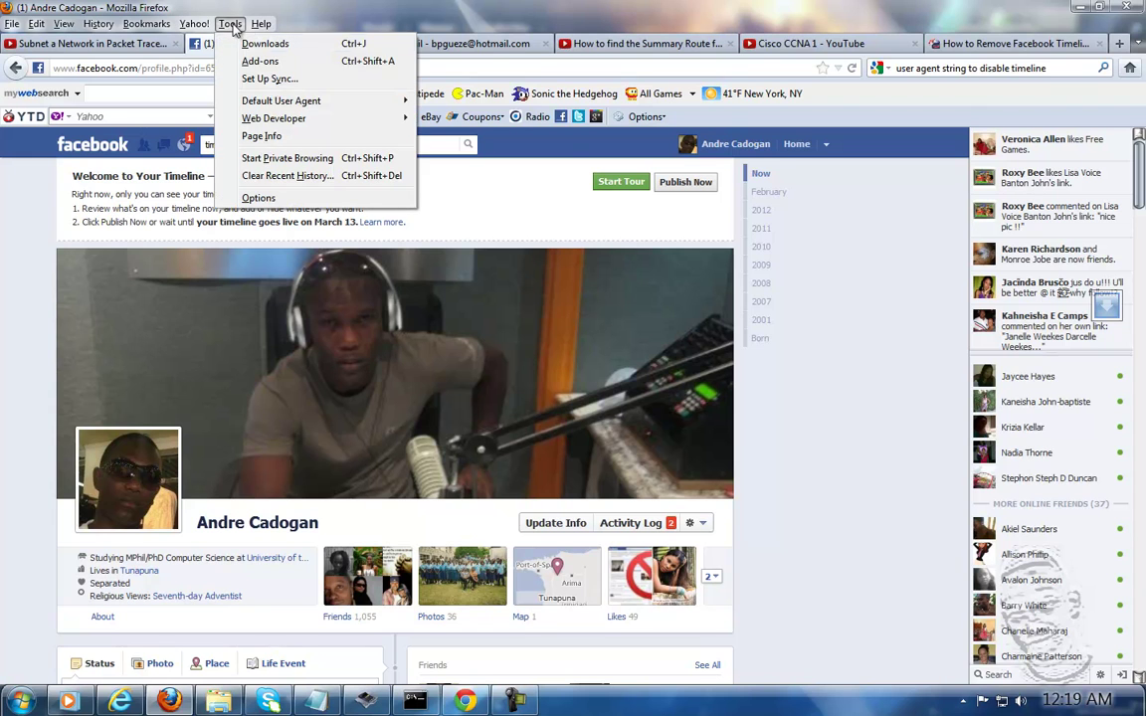
pyautogui.moveTo(287, 104)
pyautogui.moveTo(488, 123)
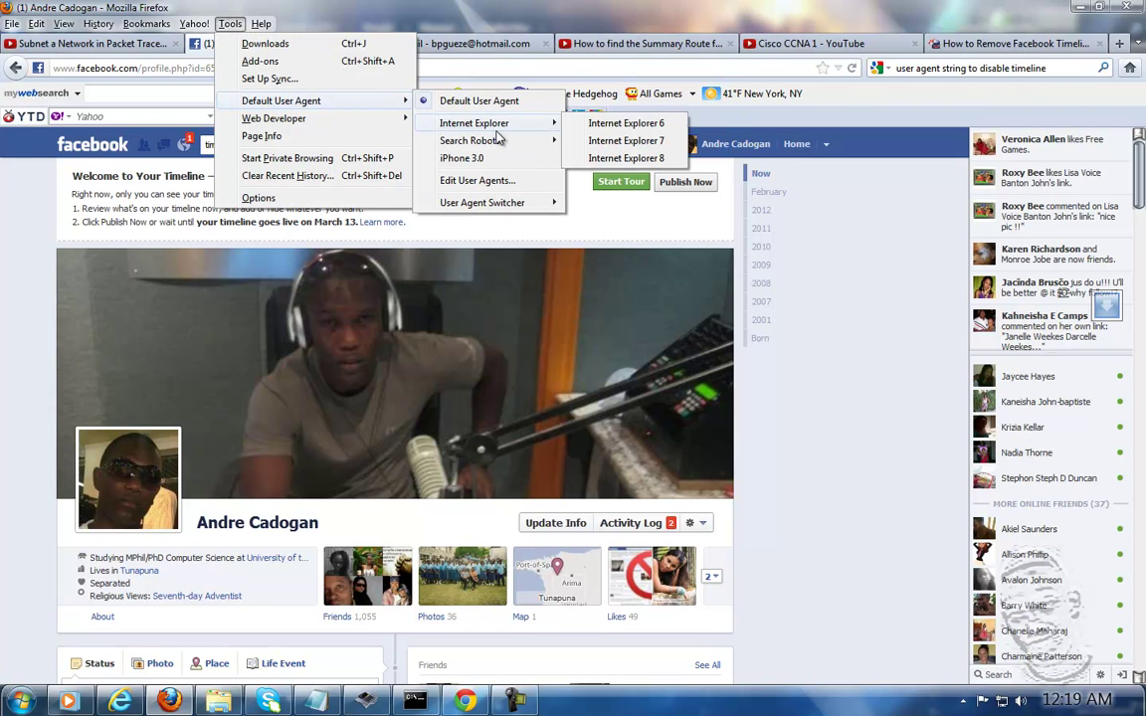
pyautogui.click(626, 140)
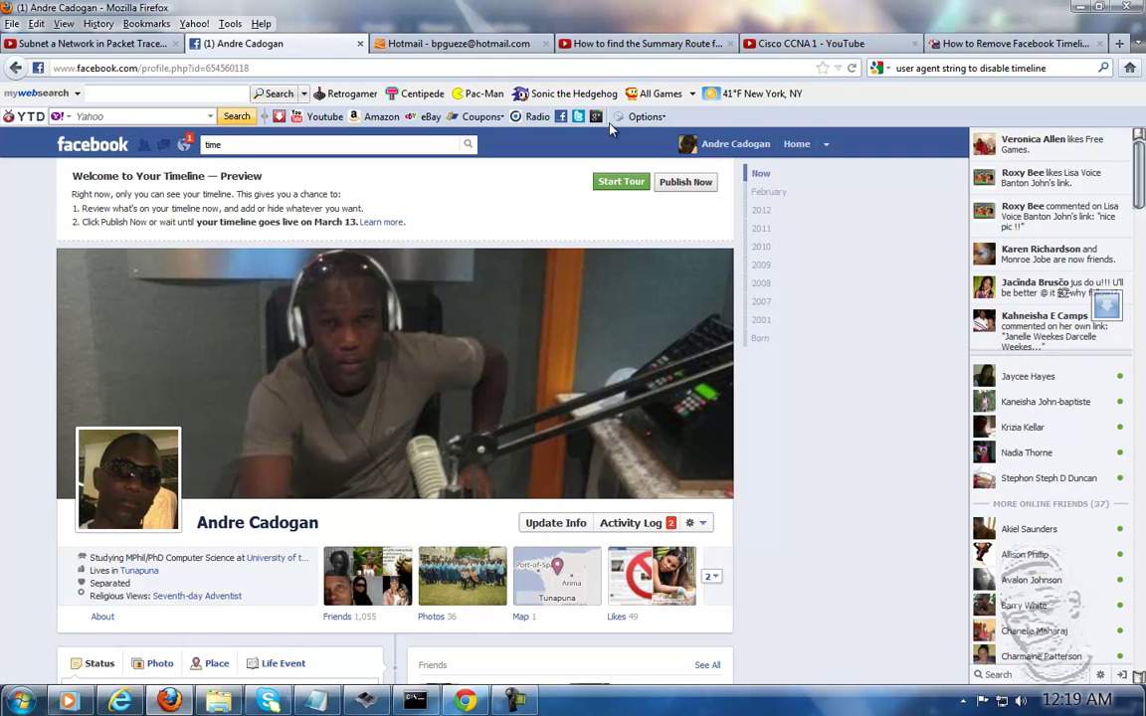
pyautogui.click(852, 69)
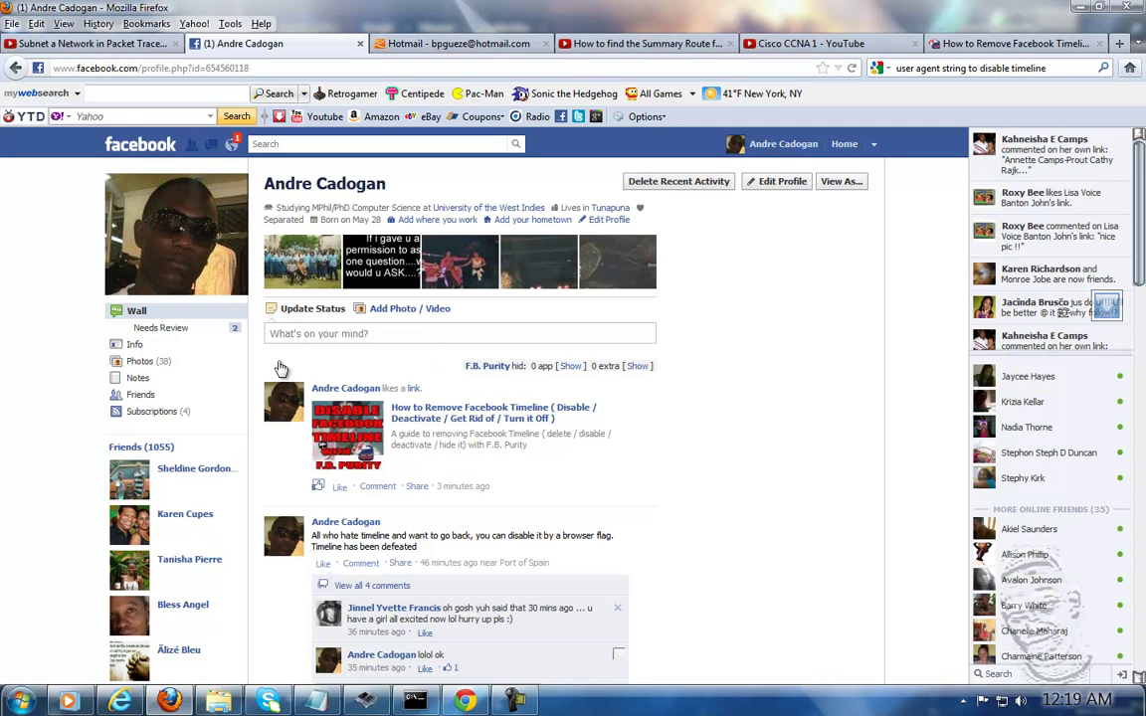
# - Delete the first wall post, the shared 'How to Remove Facebook Timeline' link
pyautogui.scroll(-5, 425, 429)
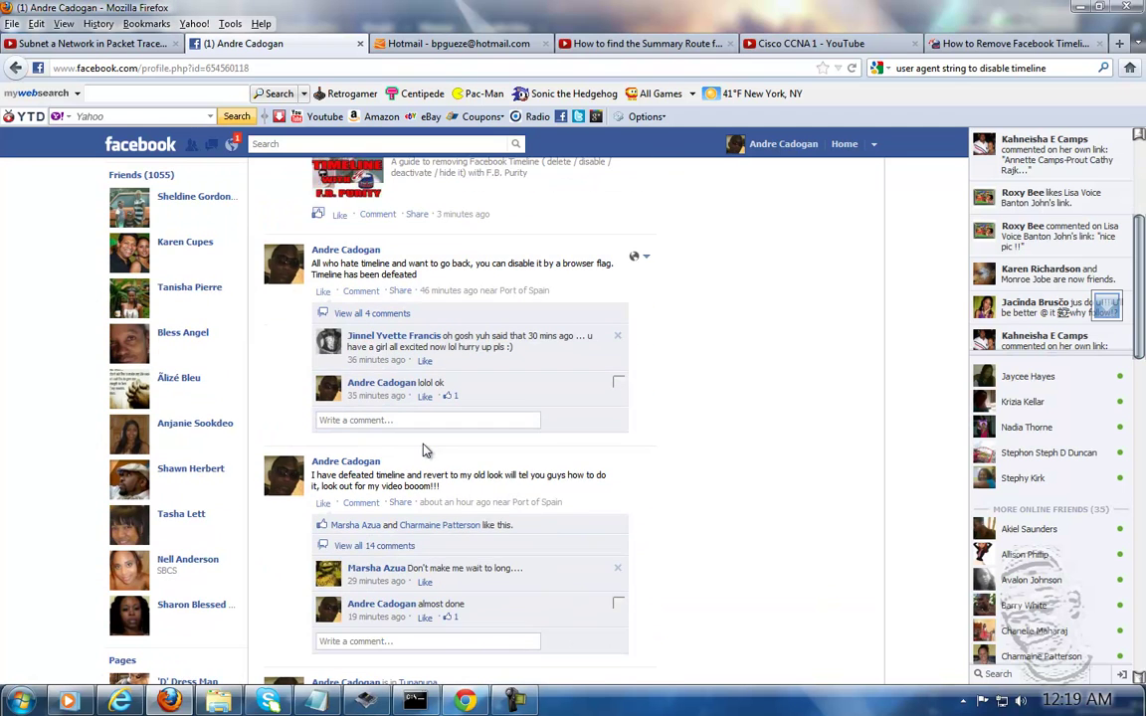
pyautogui.scroll(3, 425, 451)
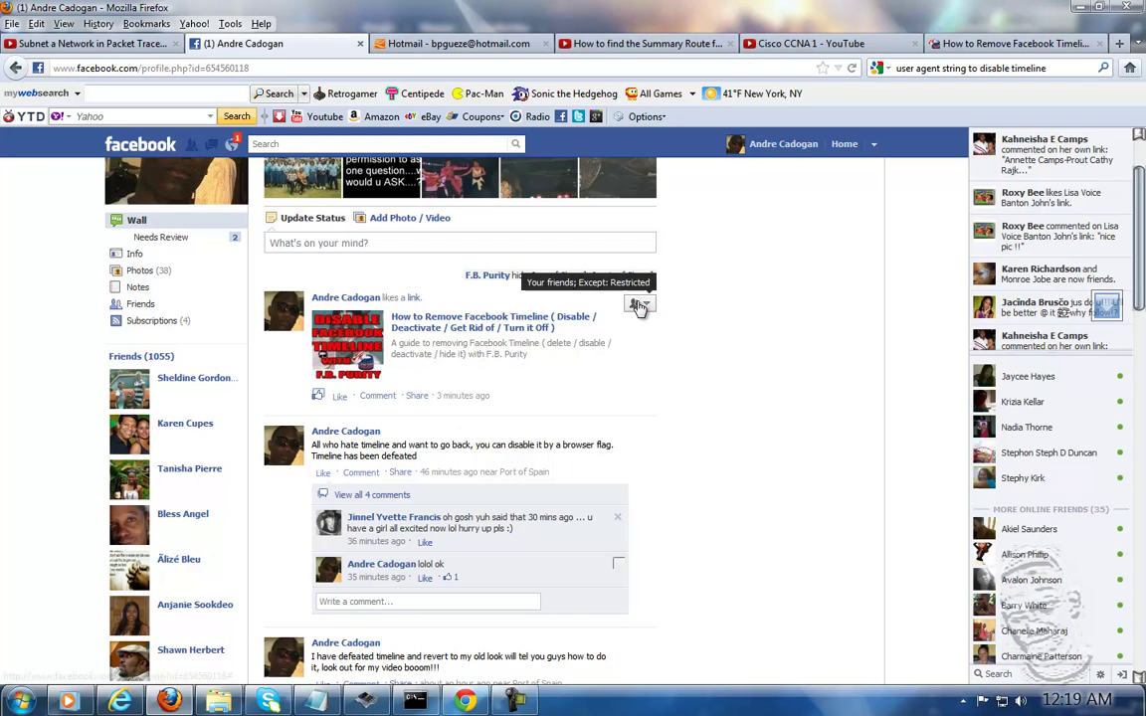
pyautogui.click(642, 304)
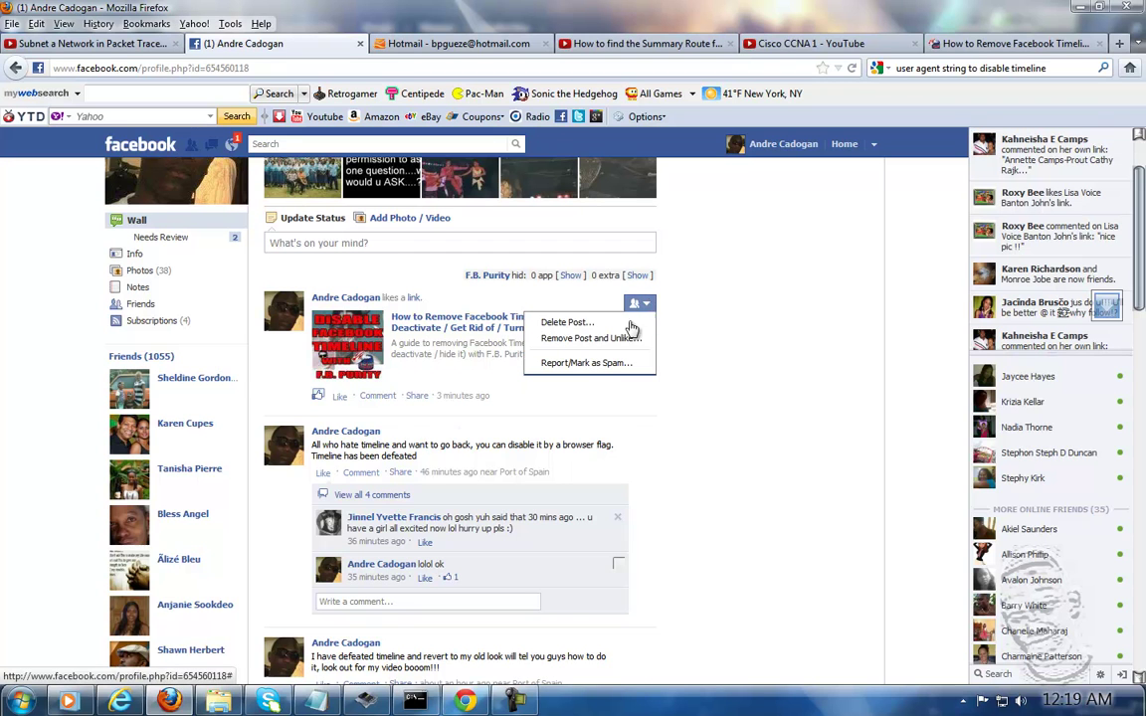
pyautogui.click(567, 322)
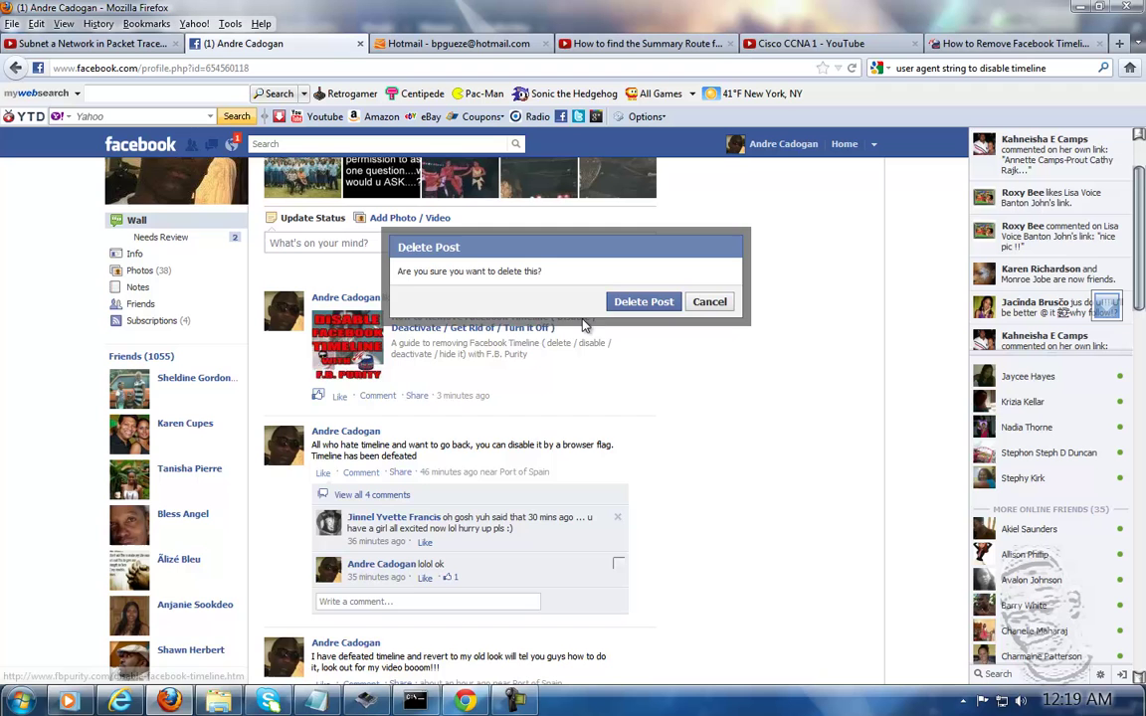
pyautogui.click(621, 298)
pyautogui.scroll(2, 287, 468)
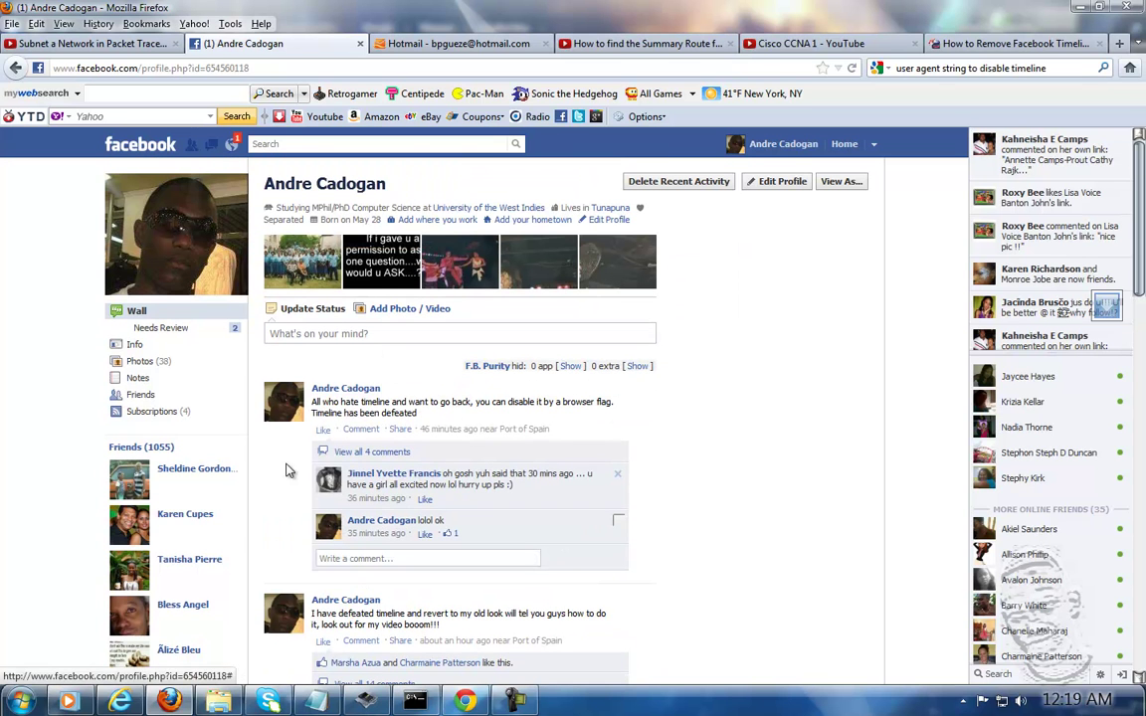
# - In Internet Explorer, go back to the Facebook profile page
pyautogui.click(120, 701)
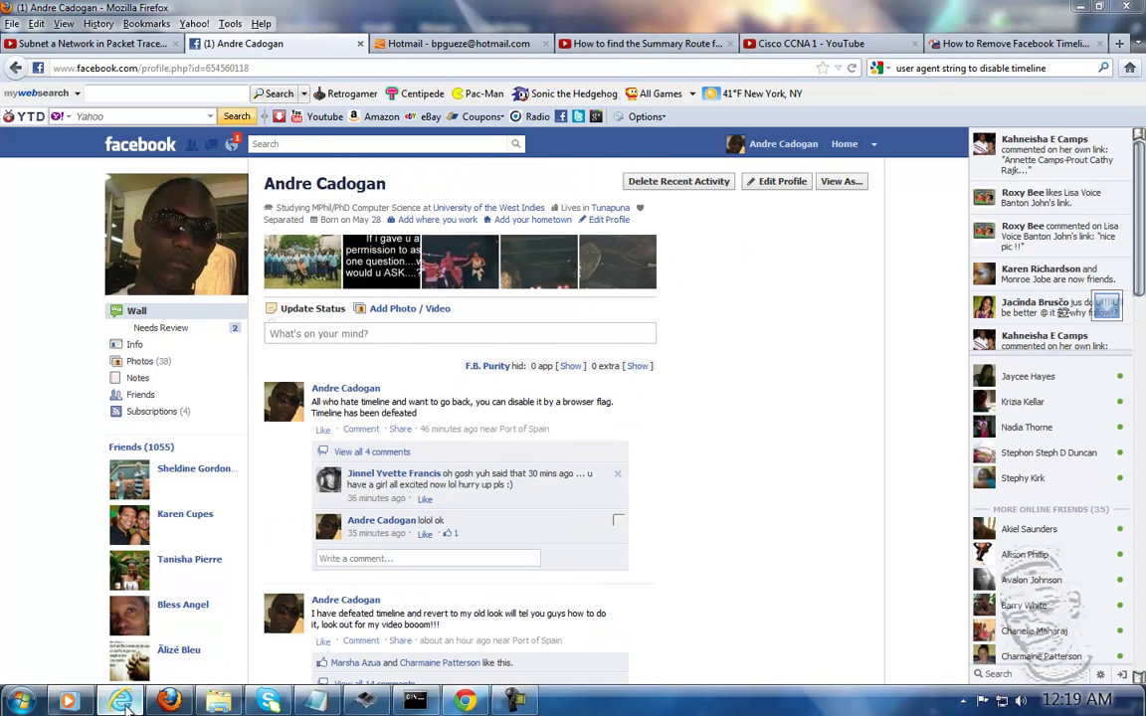
pyautogui.scroll(5, 249, 341)
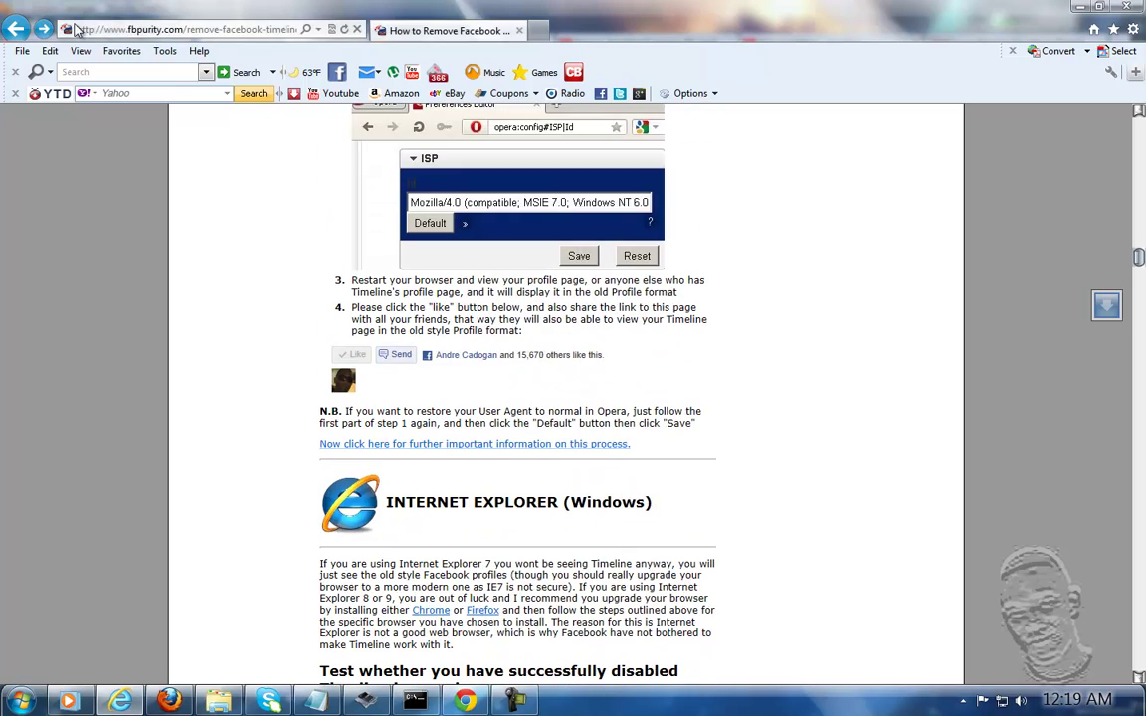
pyautogui.click(15, 28)
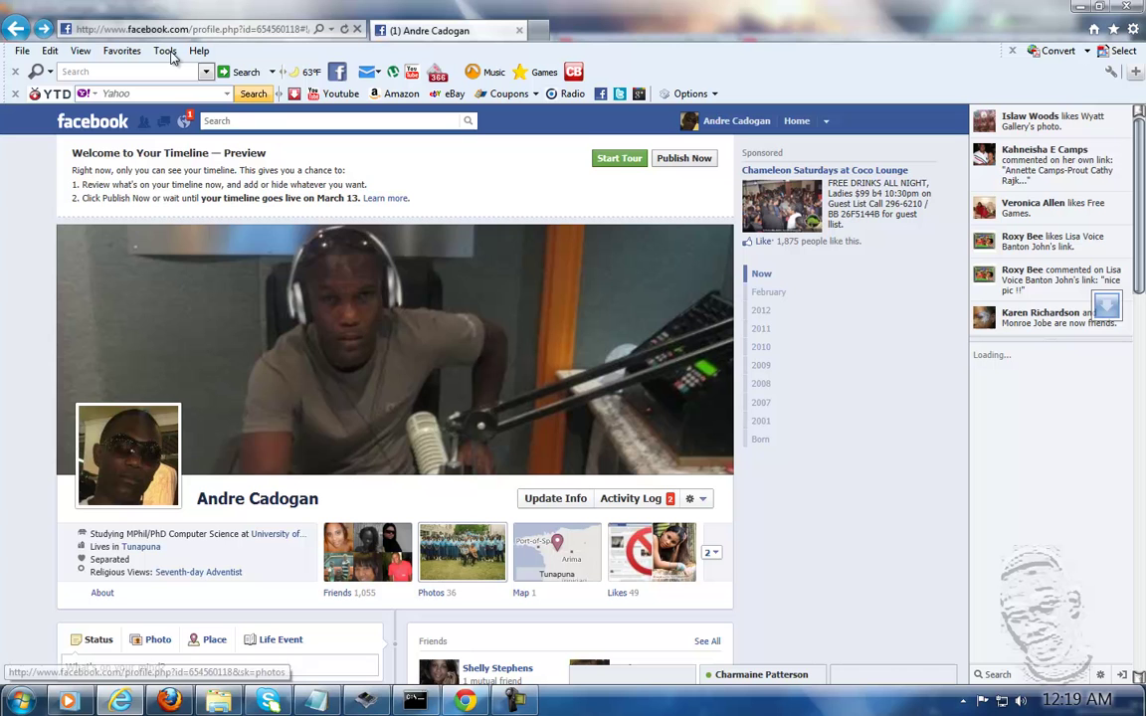
# - Set Internet Explorer's user-agent string to the IE 7, Vista template and reload the profile
pyautogui.click(169, 54)
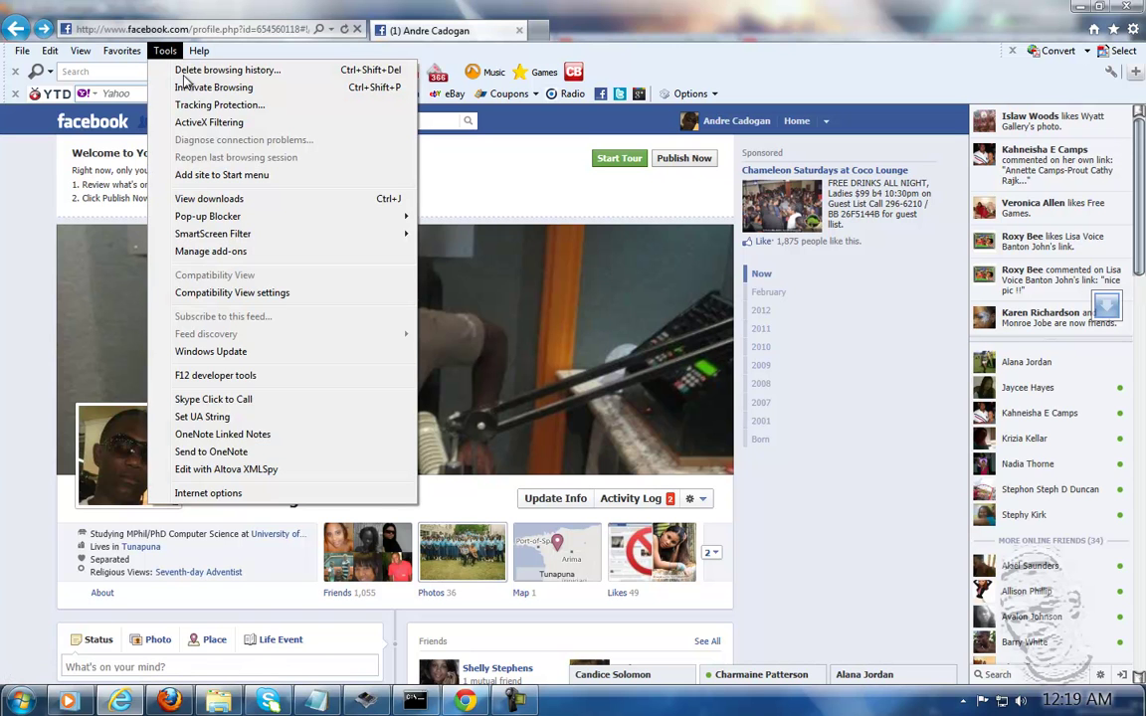
pyautogui.click(212, 418)
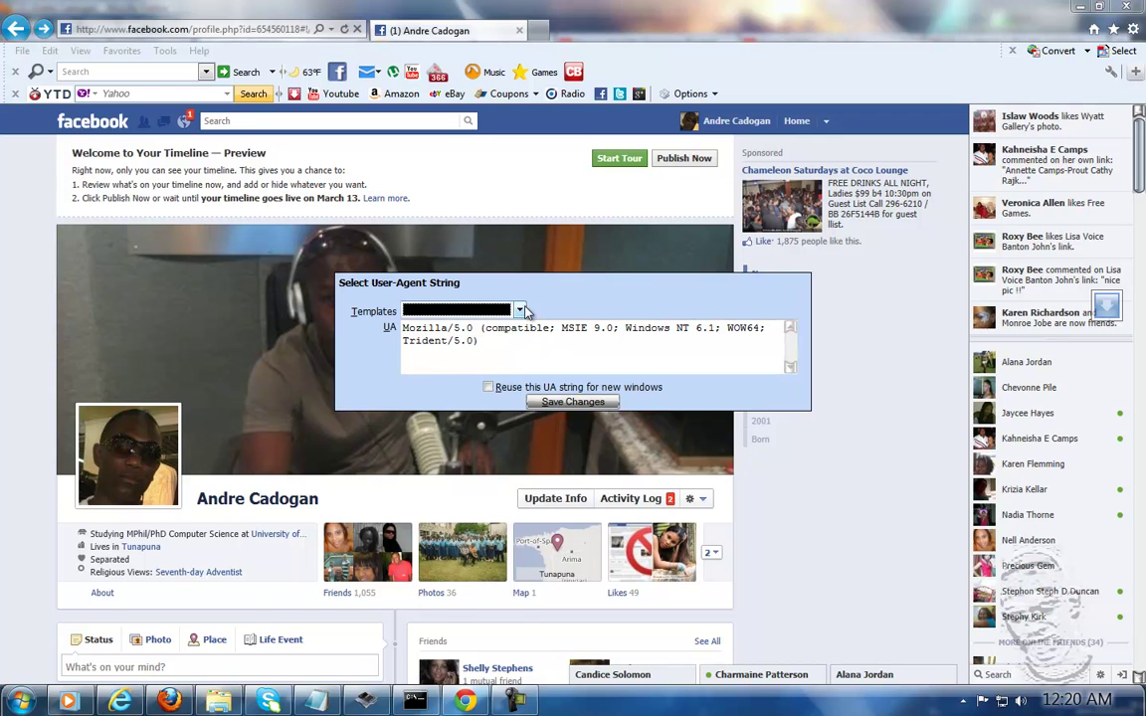
pyautogui.click(517, 312)
pyautogui.click(461, 416)
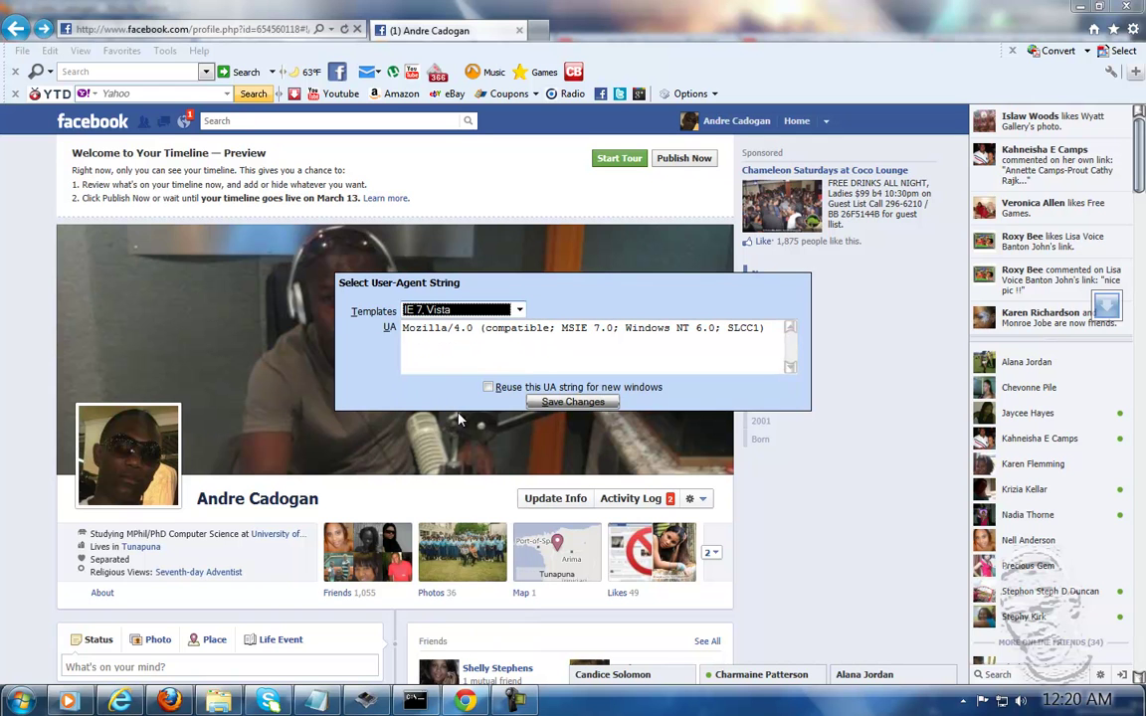
pyautogui.click(563, 403)
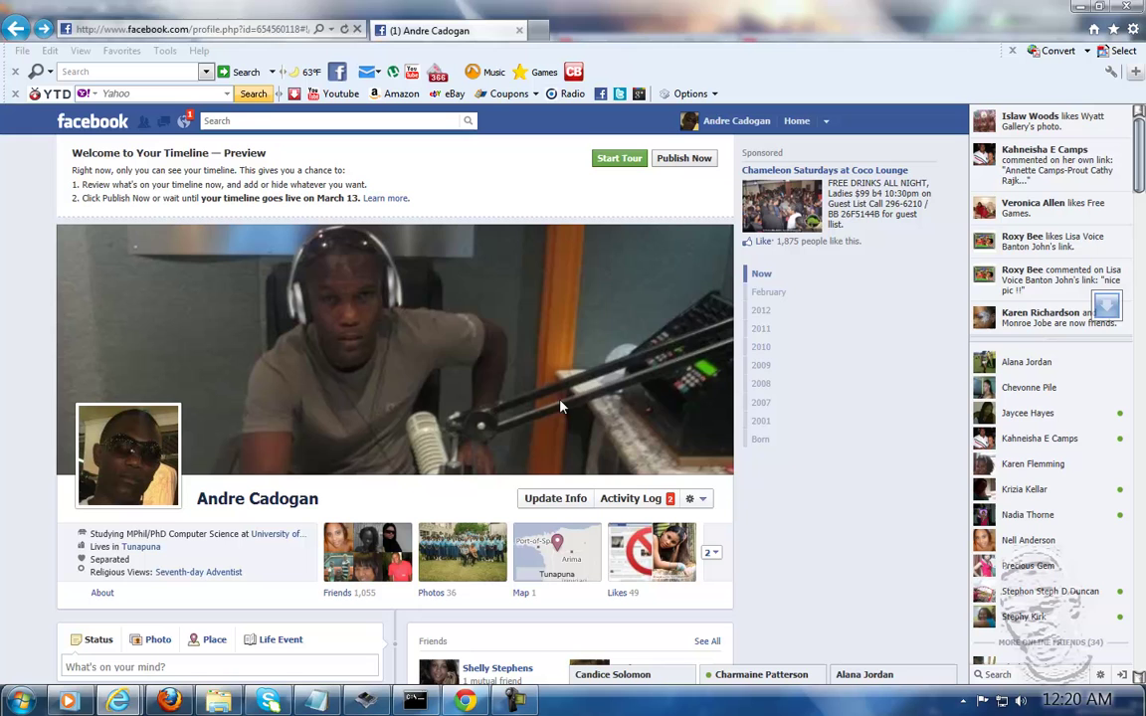
pyautogui.click(702, 410)
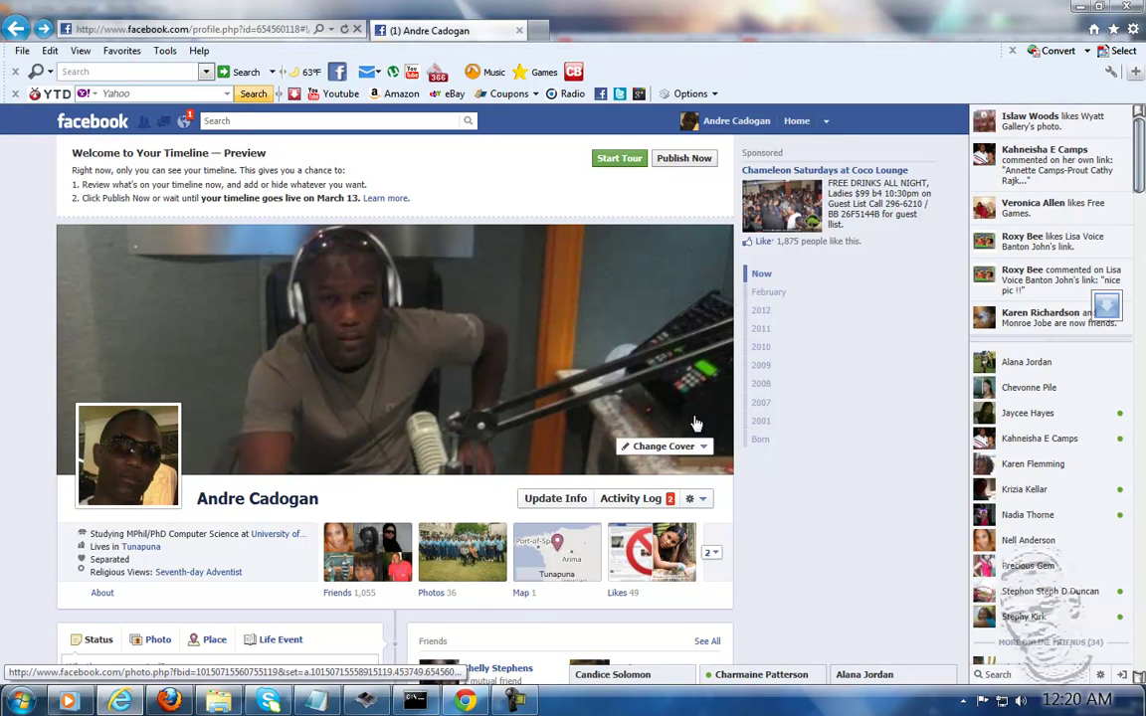
pyautogui.click(345, 29)
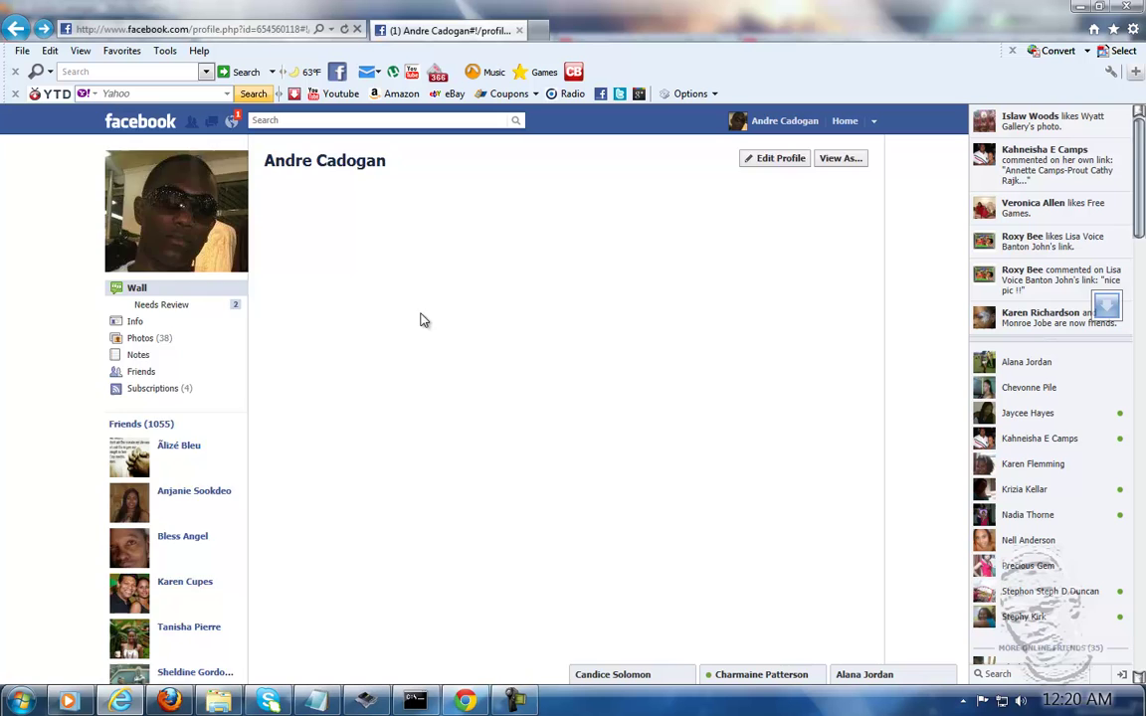
# - Check the reloaded old-style profile, then return to Firefox
pyautogui.scroll(-7, 423, 320)
pyautogui.scroll(4, 445, 389)
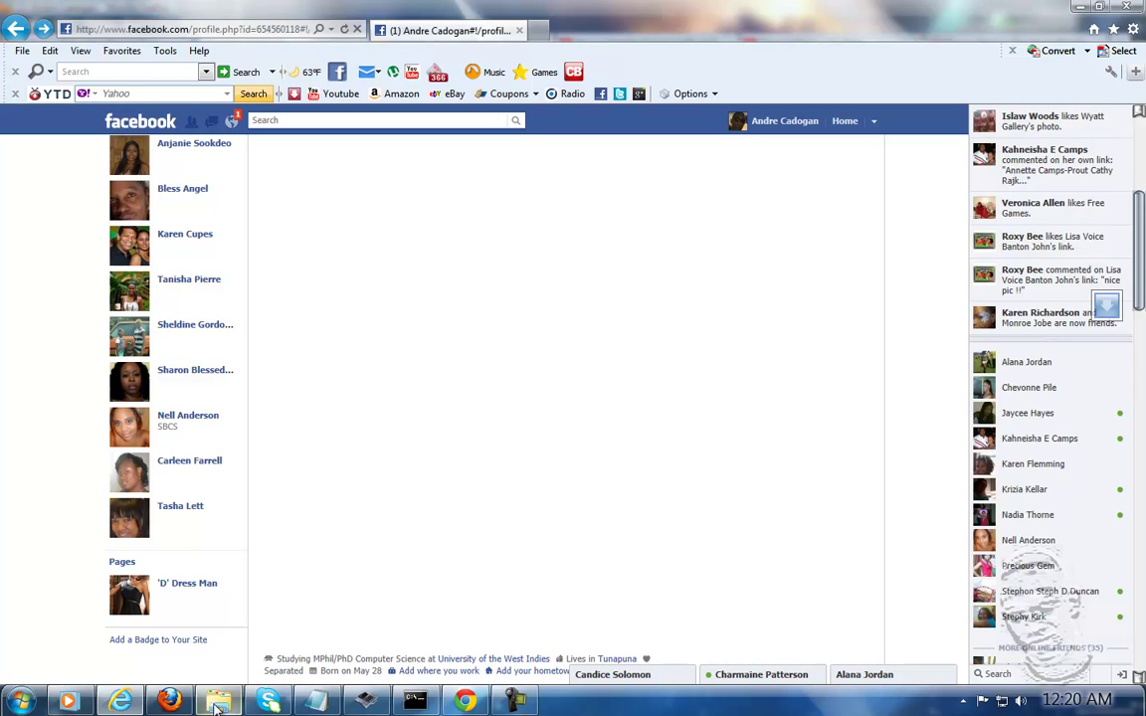
pyautogui.moveTo(211, 704)
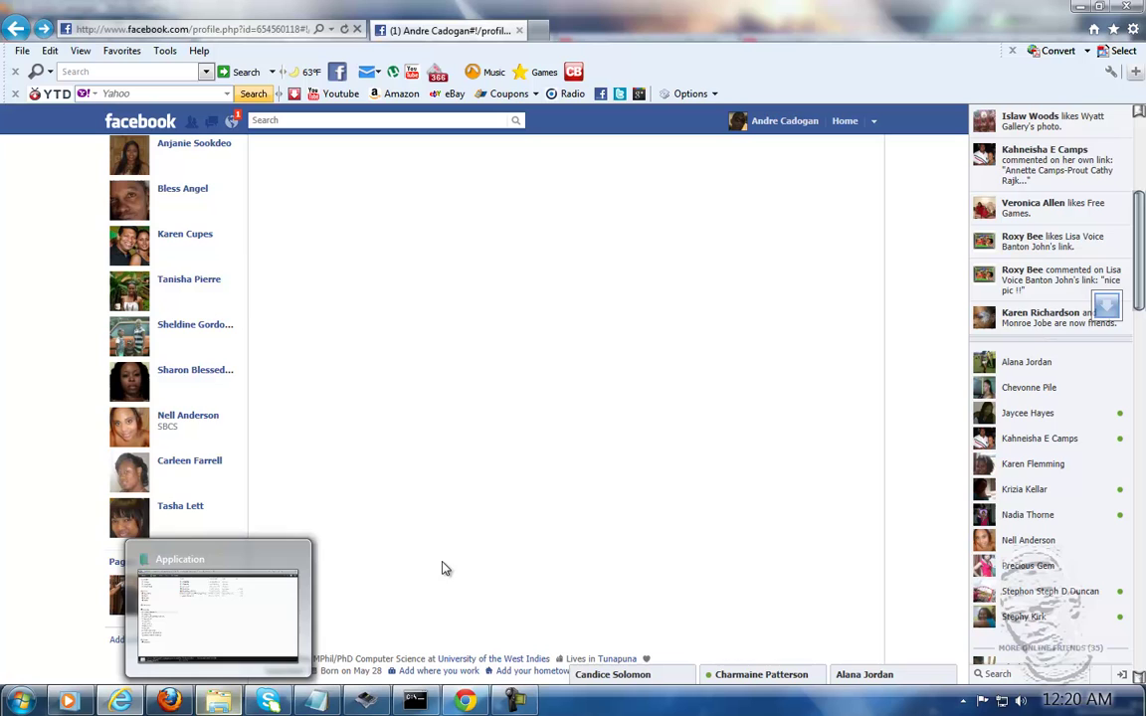
pyautogui.click(169, 702)
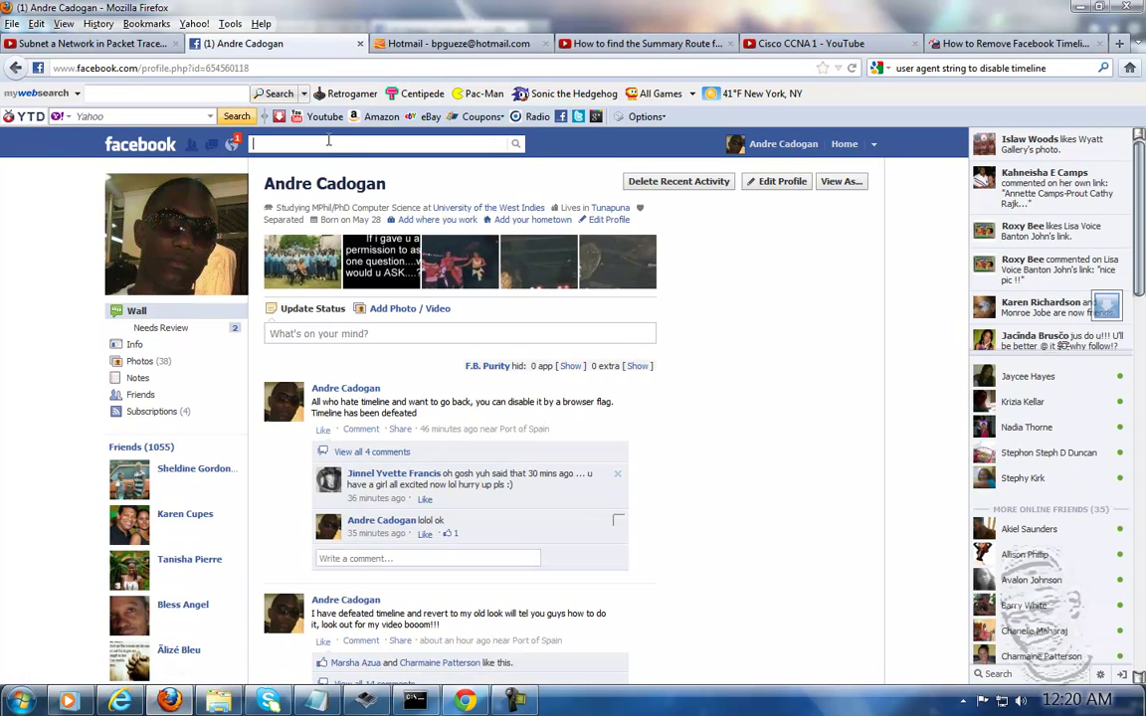
# - Search Facebook for 'alan' and open the first suggested friend's profile
pyautogui.write('al')
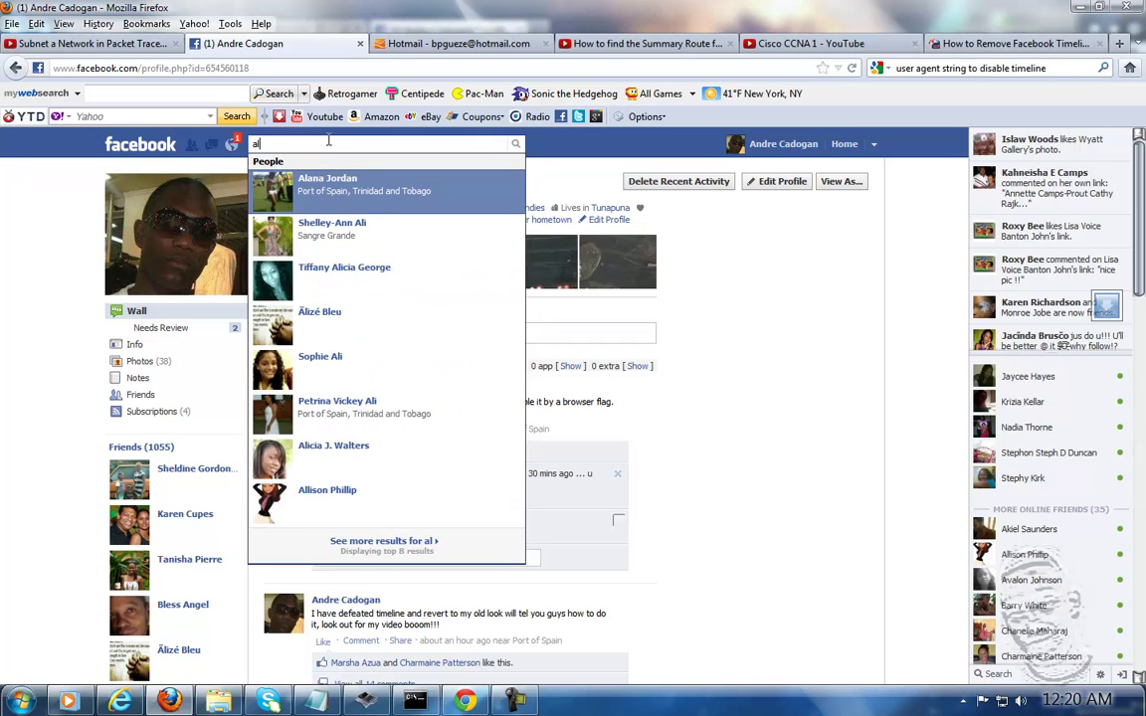
pyautogui.write('an')
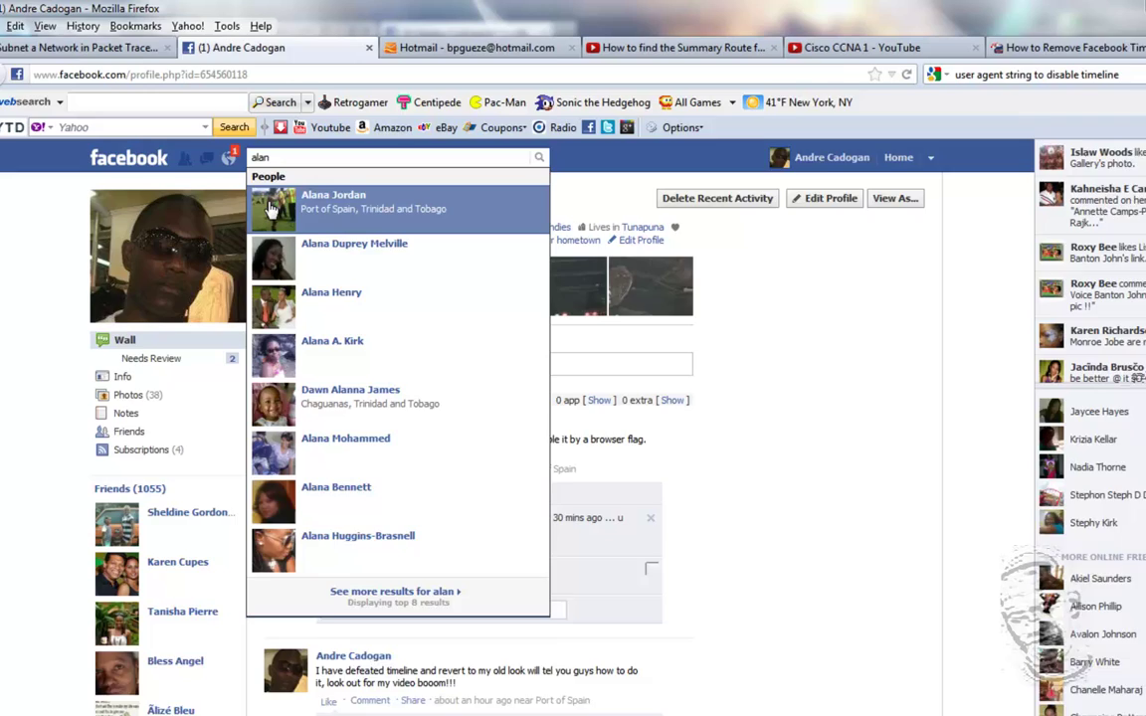
pyautogui.click(287, 199)
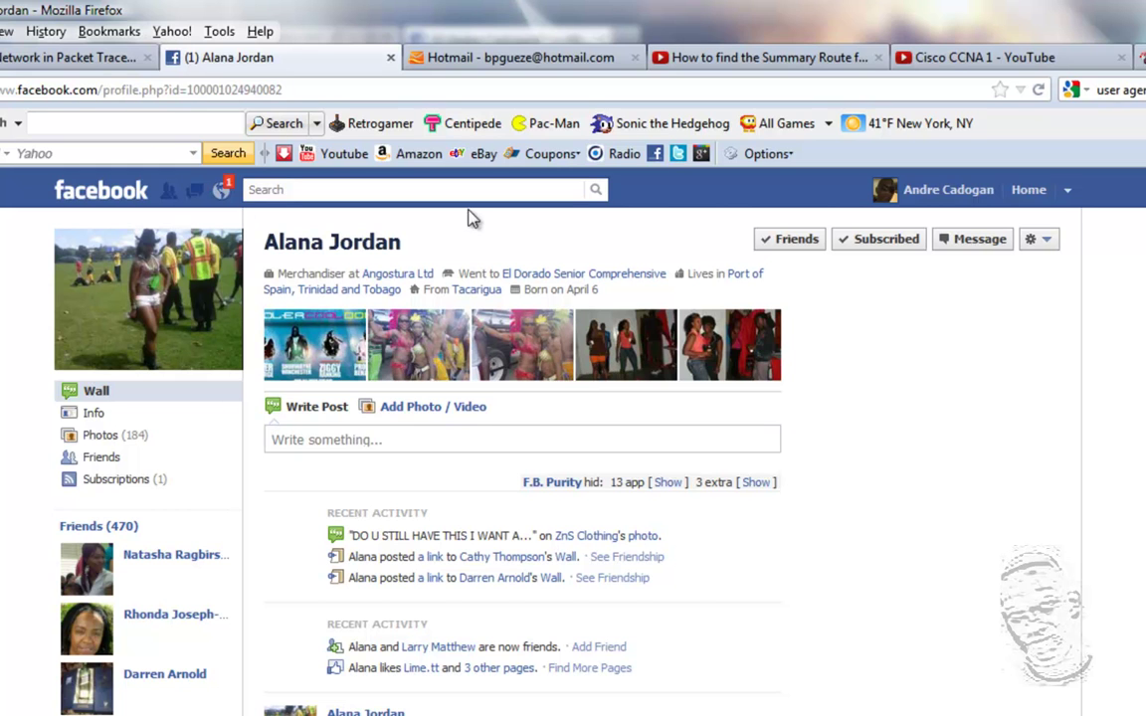
pyautogui.click(172, 32)
pyautogui.moveTo(211, 33)
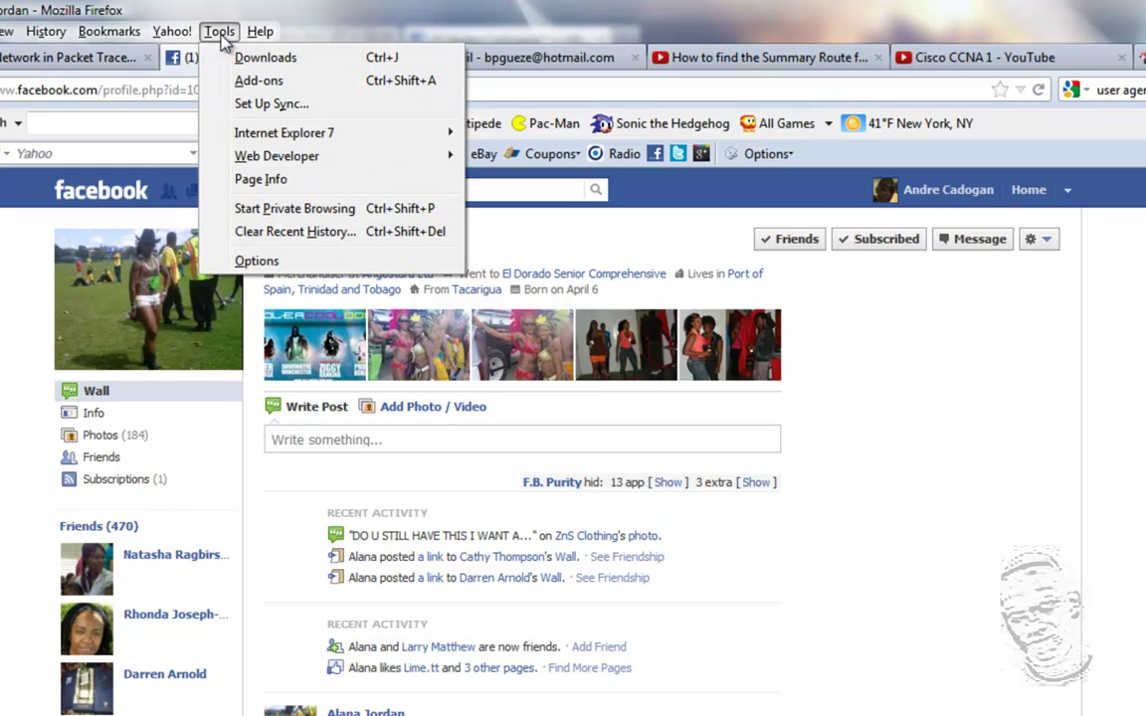
pyautogui.moveTo(237, 130)
pyautogui.click(554, 135)
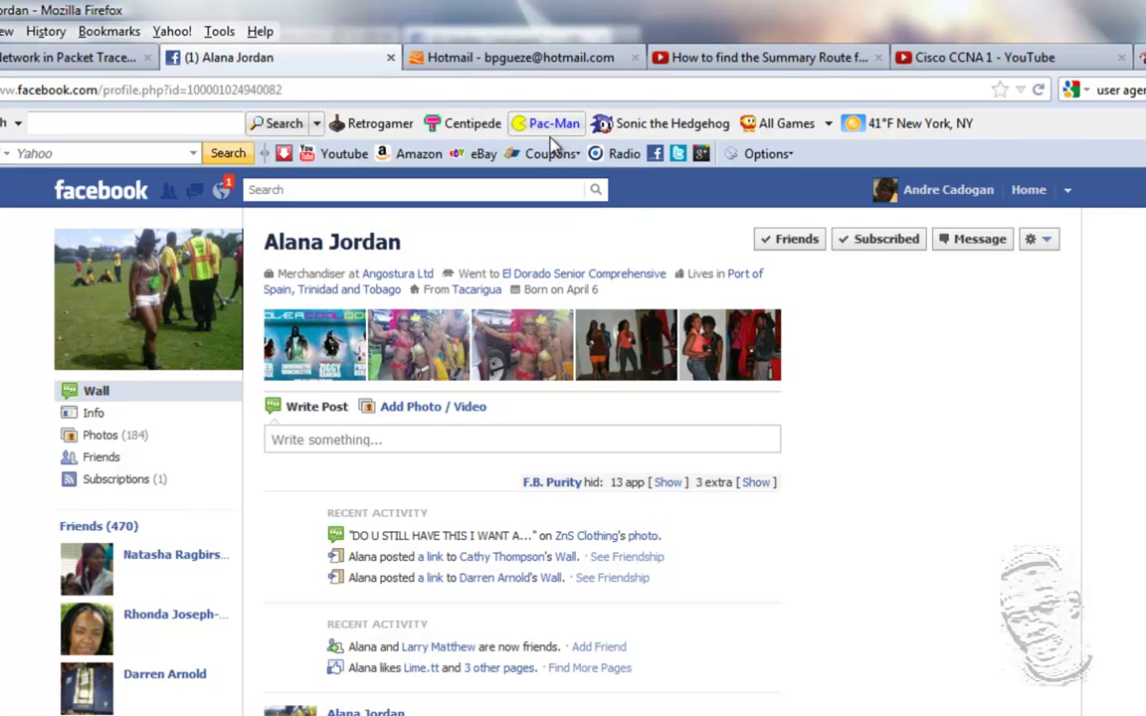
pyautogui.click(1040, 91)
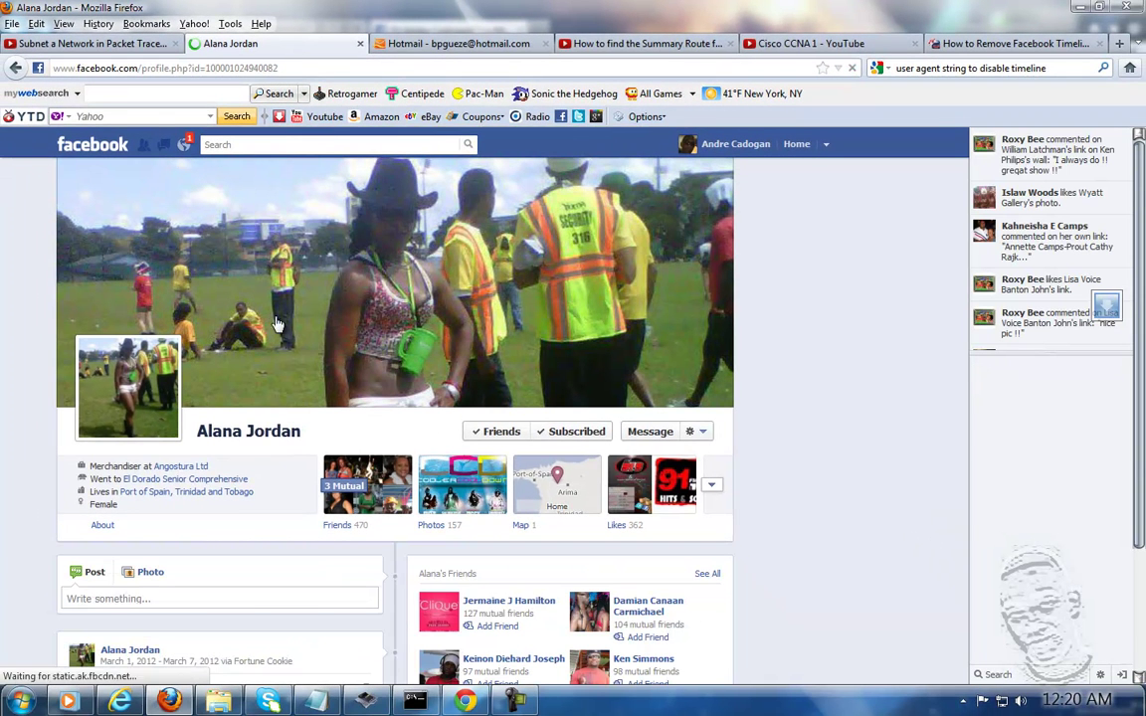
pyautogui.click(686, 144)
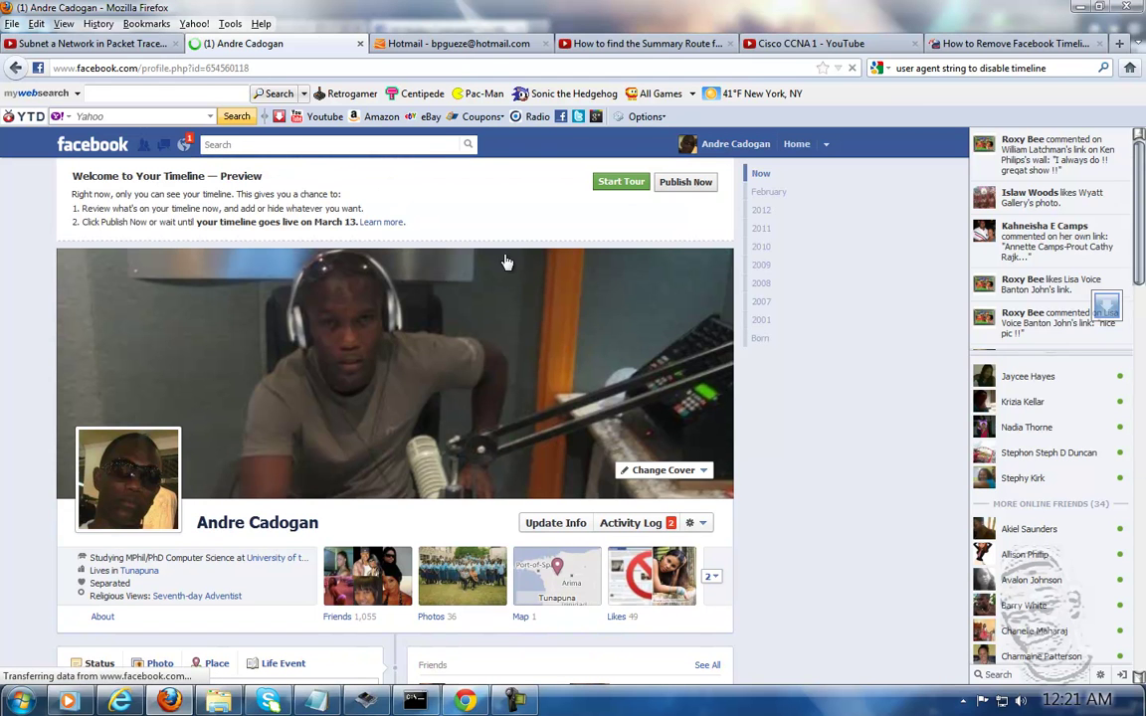
pyautogui.hotkey('alt', 'Tab')
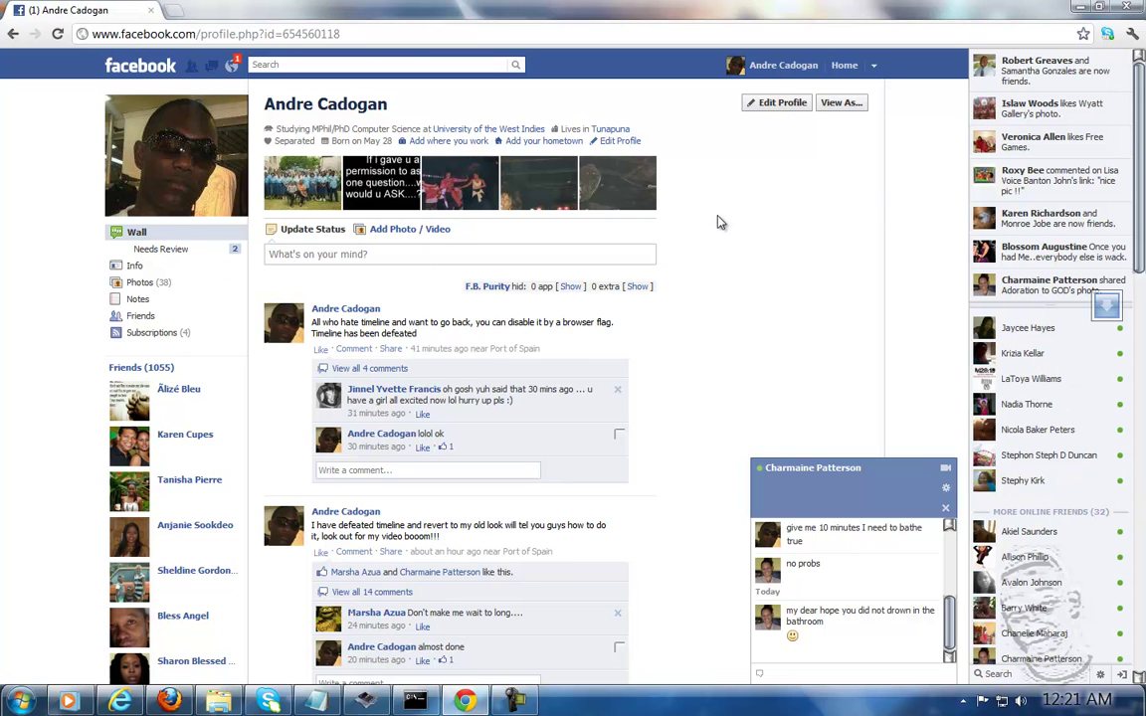
pyautogui.hotkey('alt', 'Tab')
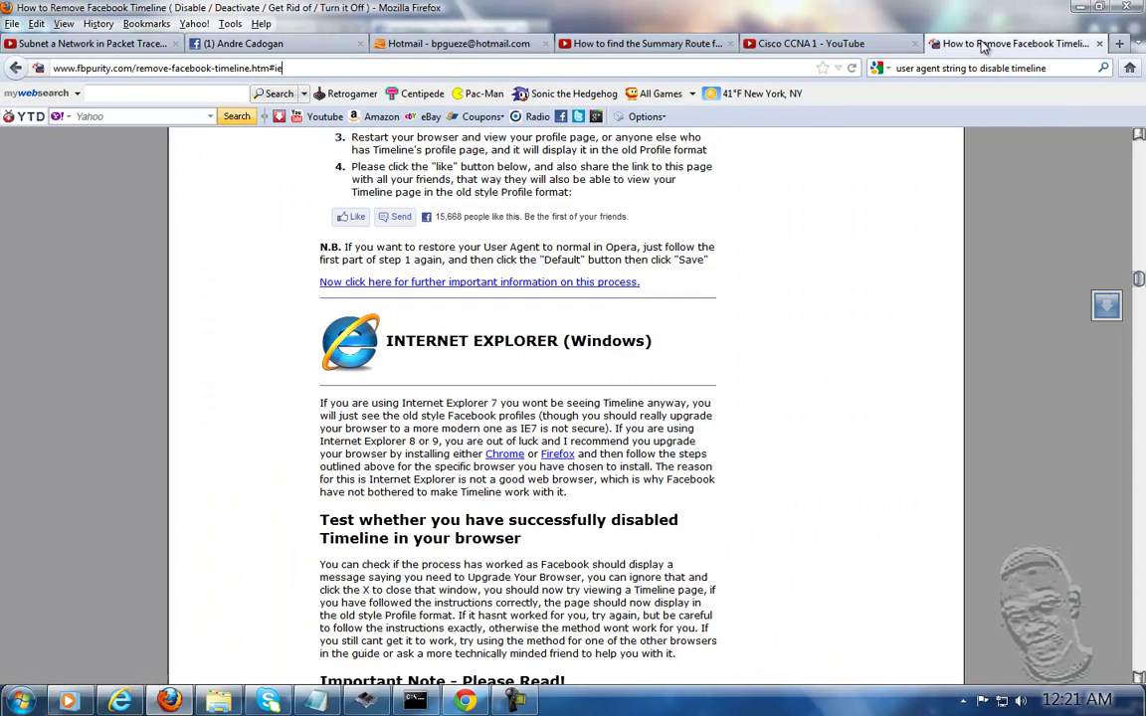
# - Switch to the How to Remove Facebook Timeline guide tab and jump to its Firefox section
pyautogui.click(945, 43)
pyautogui.scroll(4, 508, 358)
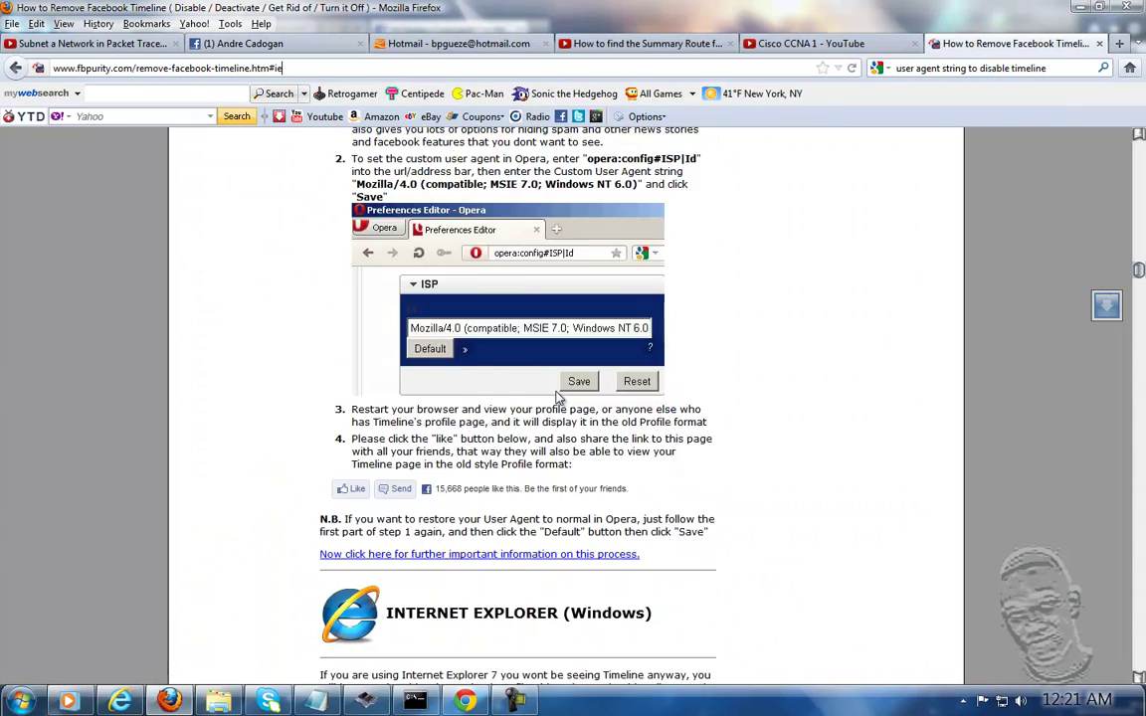
pyautogui.scroll(12, 557, 398)
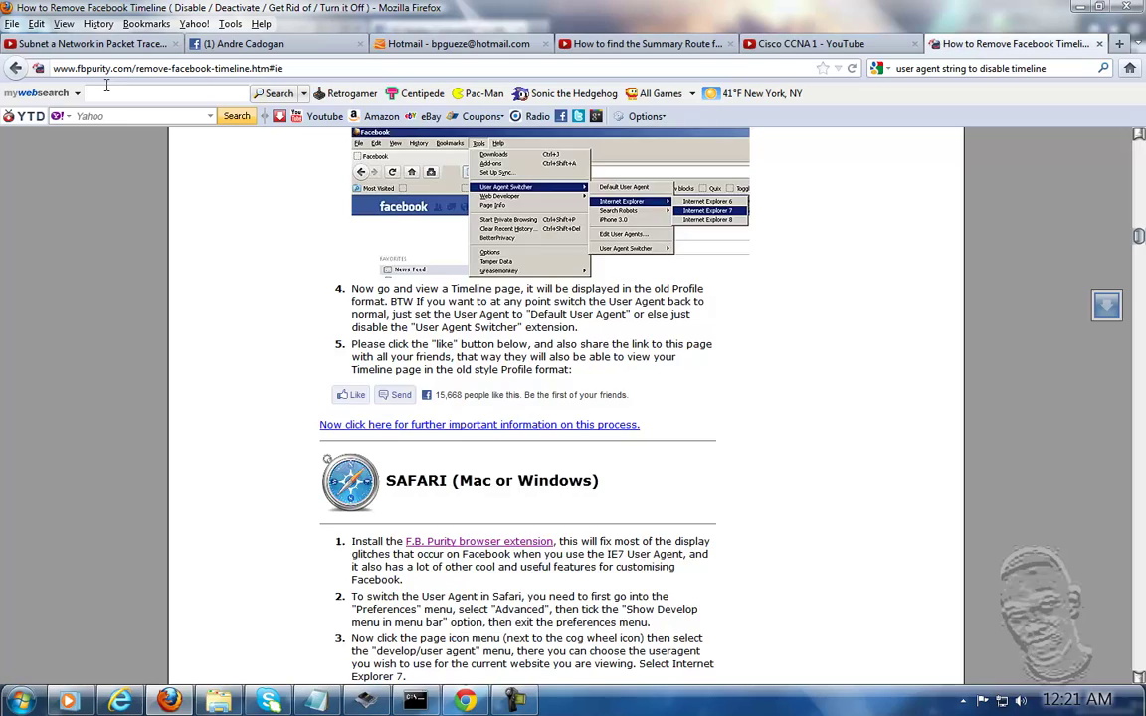
pyautogui.scroll(15, 495, 336)
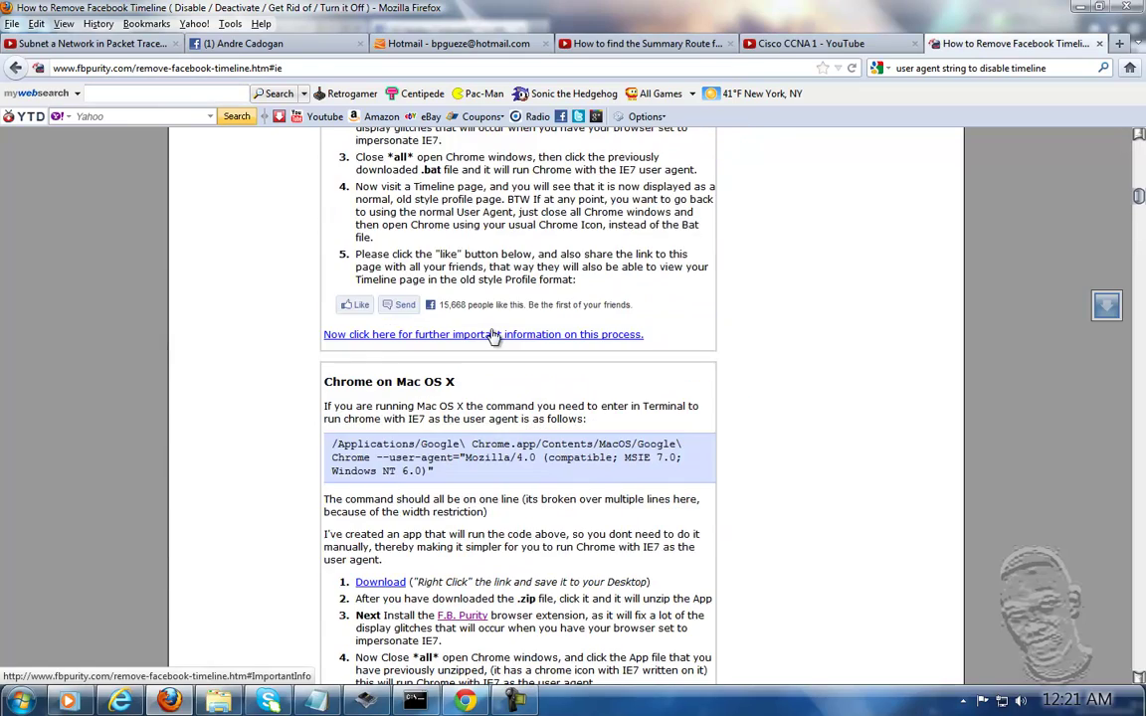
pyautogui.scroll(15, 494, 336)
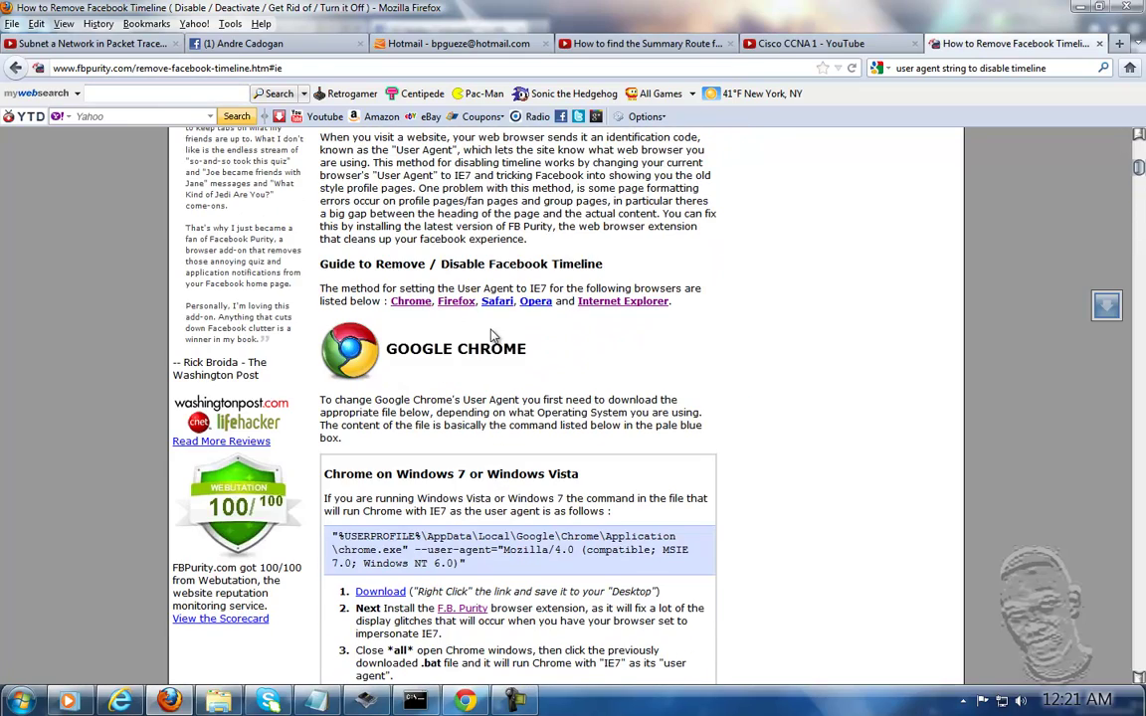
pyautogui.click(453, 300)
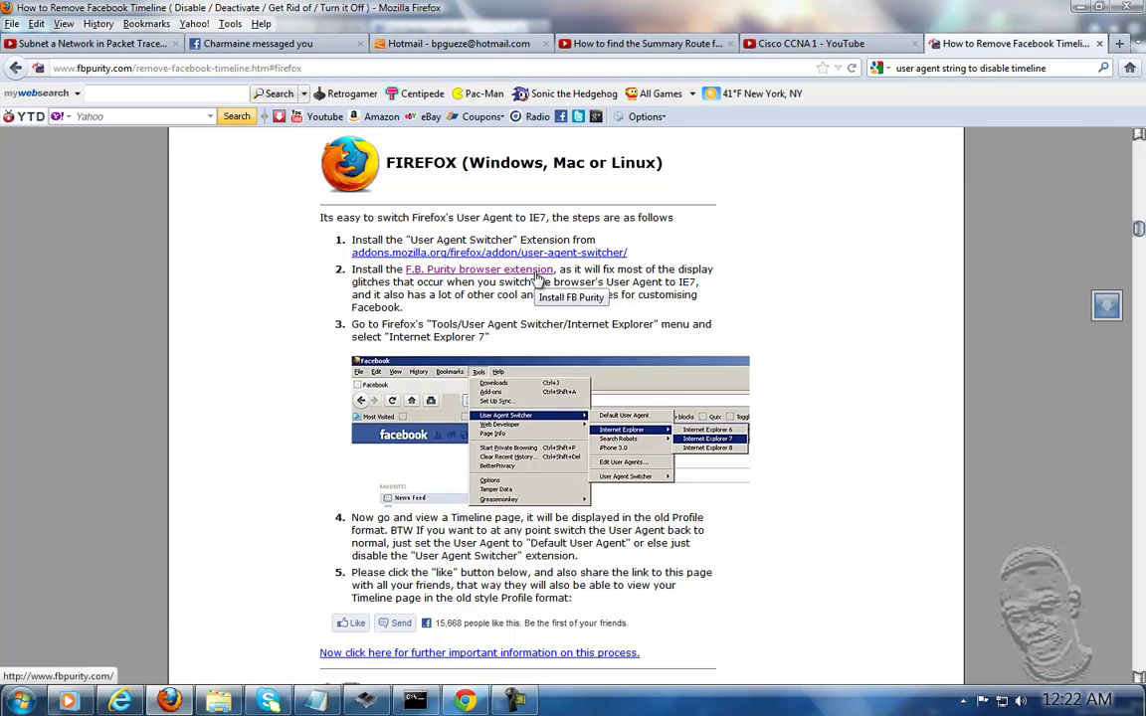
# - Look through Firefox's Tools > Default User Agent submenu, then close it
pyautogui.click(230, 24)
pyautogui.moveTo(261, 99)
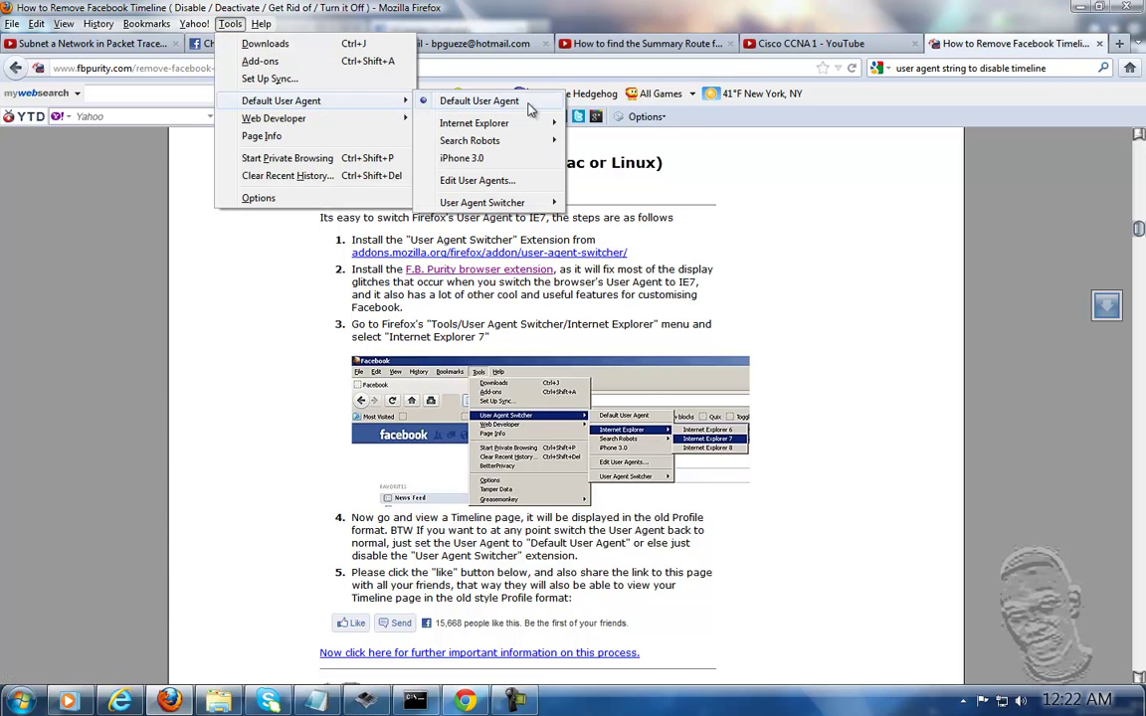
pyautogui.moveTo(526, 130)
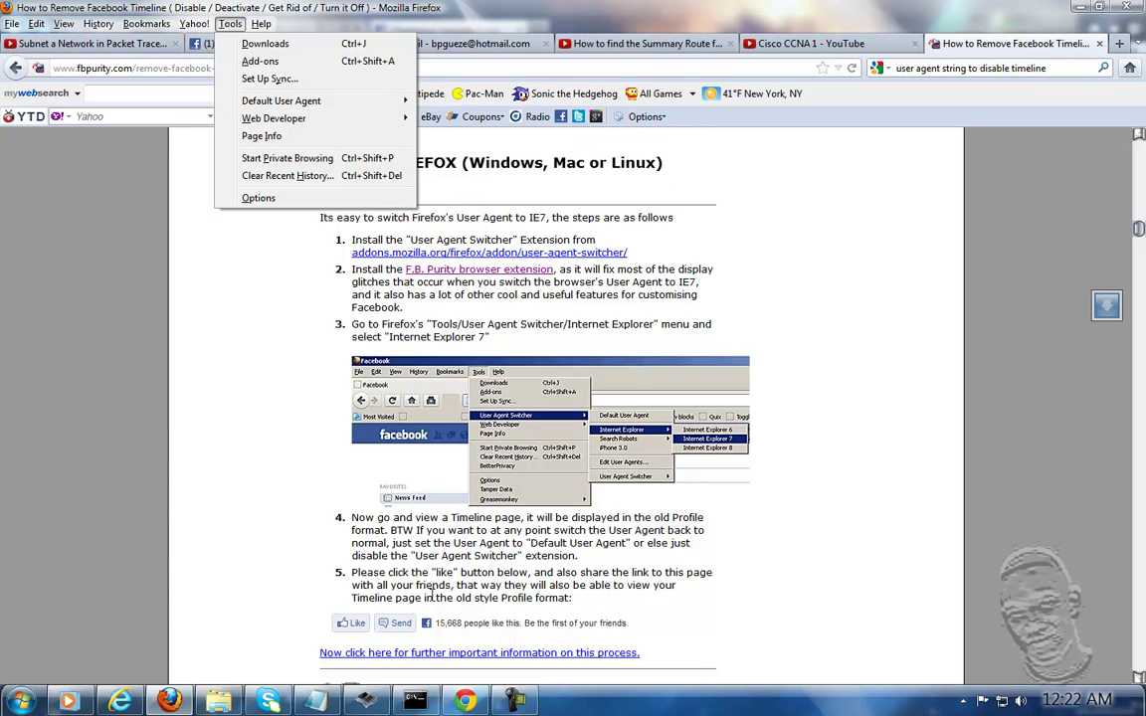
pyautogui.click(284, 302)
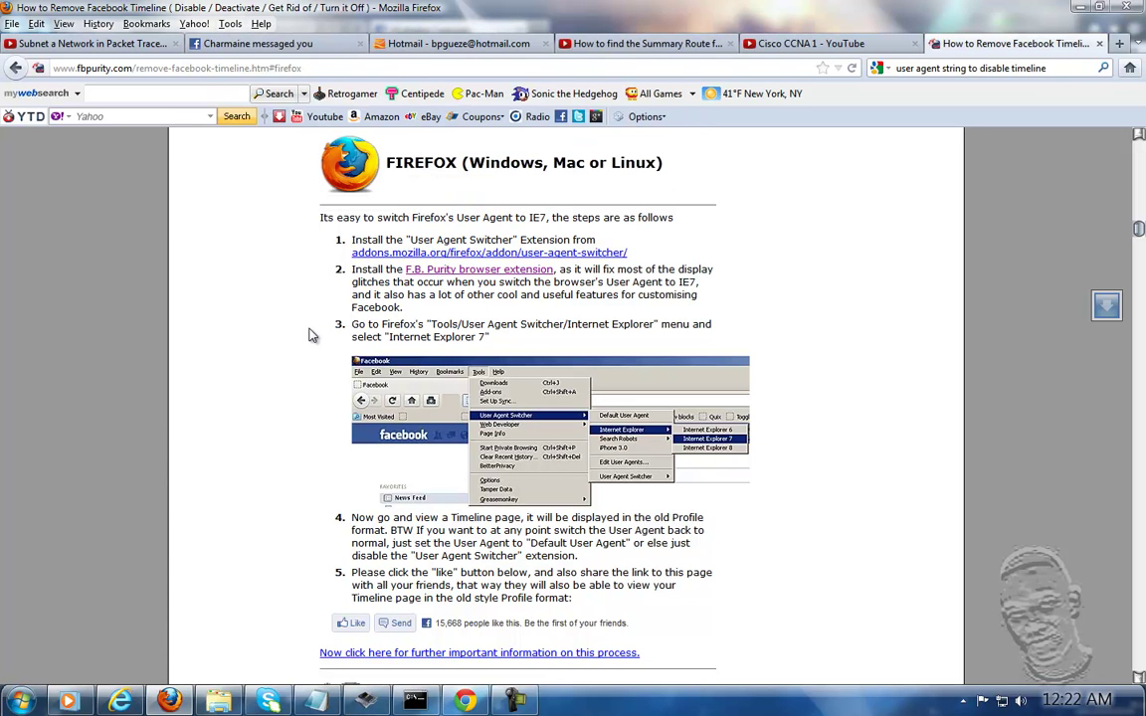
# - Copy the guide's page address and bring the Chrome window forward
pyautogui.click(246, 67)
pyautogui.rightClick(246, 67)
pyautogui.click(271, 121)
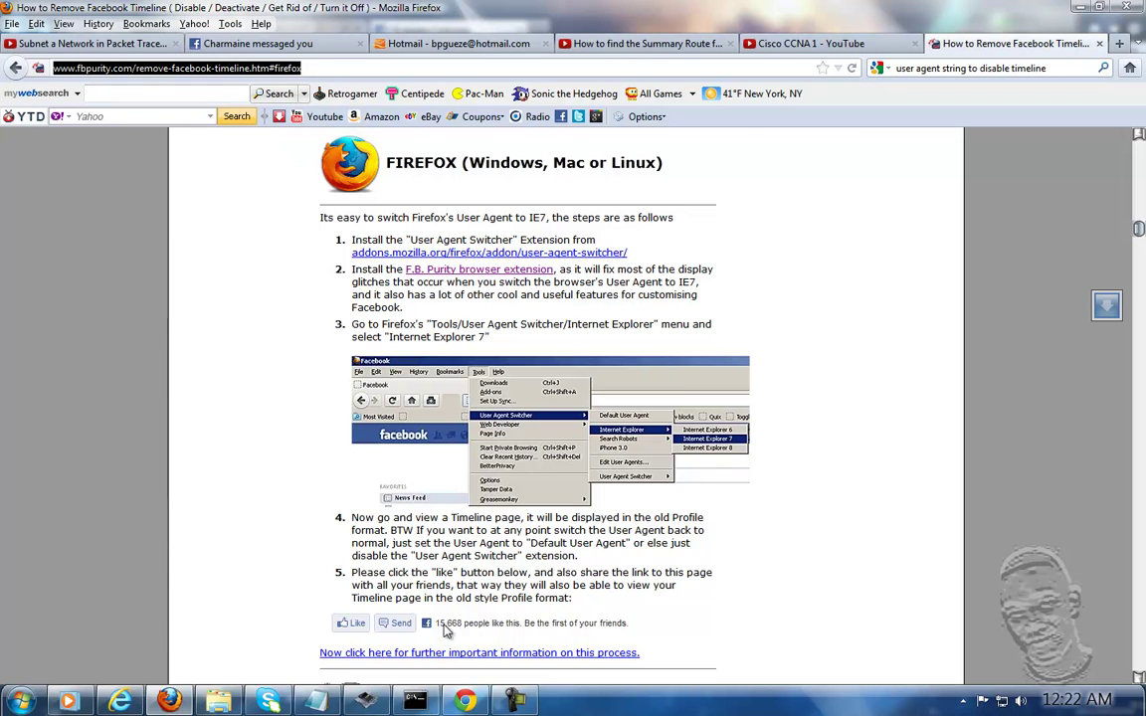
pyautogui.click(467, 703)
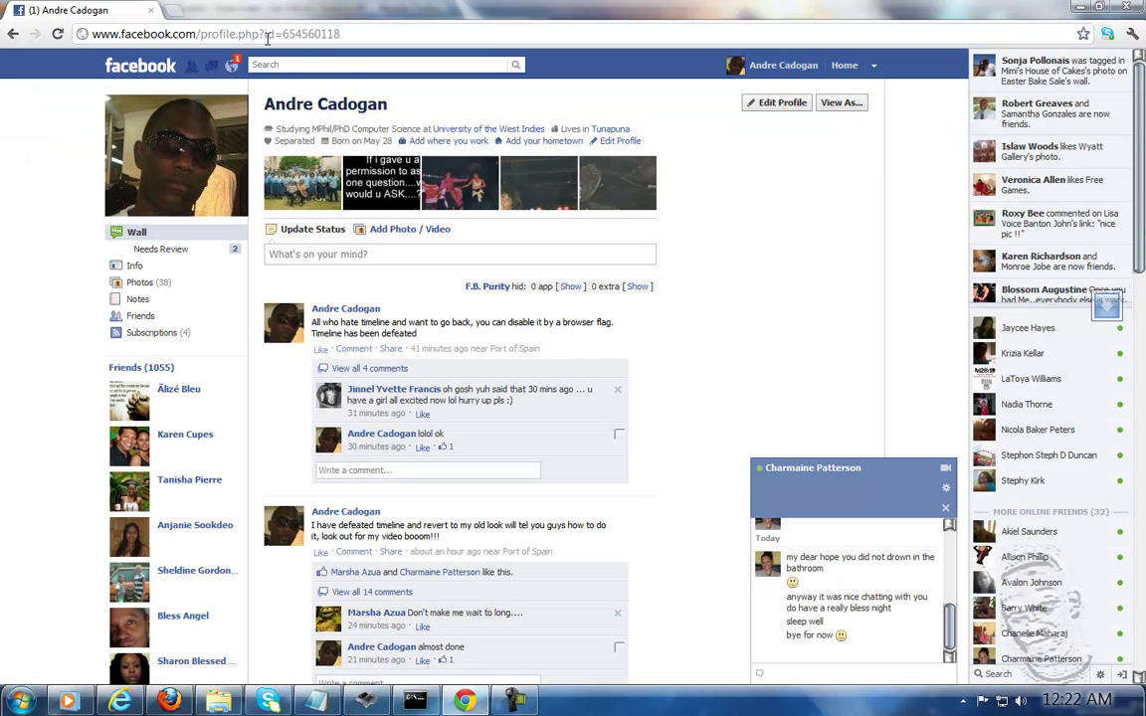
# - Load the copied FBPurity guide address in Chrome and jump to its Google Chrome section
pyautogui.click(267, 38)
pyautogui.rightClick(266, 40)
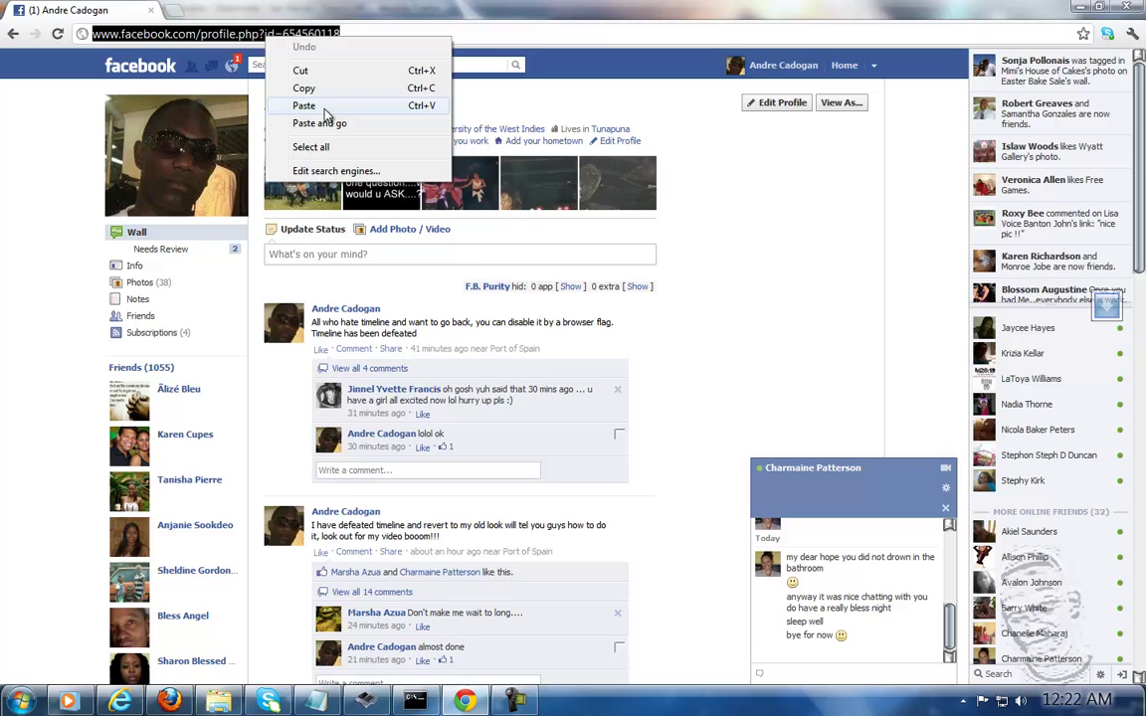
pyautogui.click(305, 106)
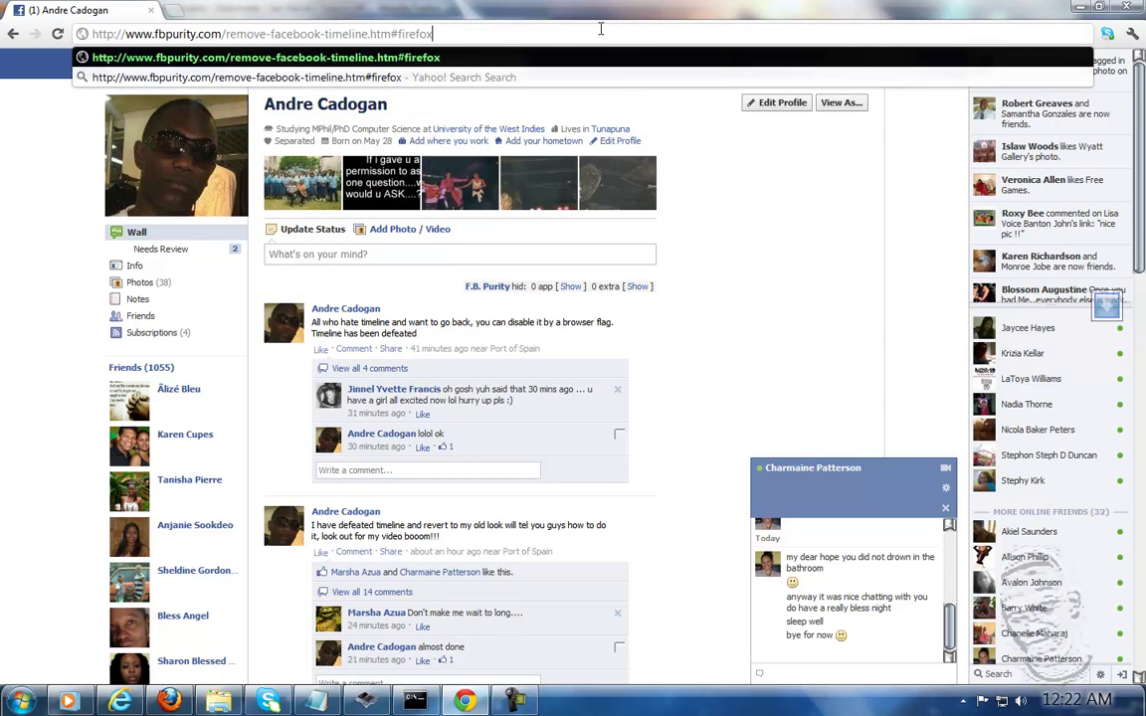
pyautogui.press('Return')
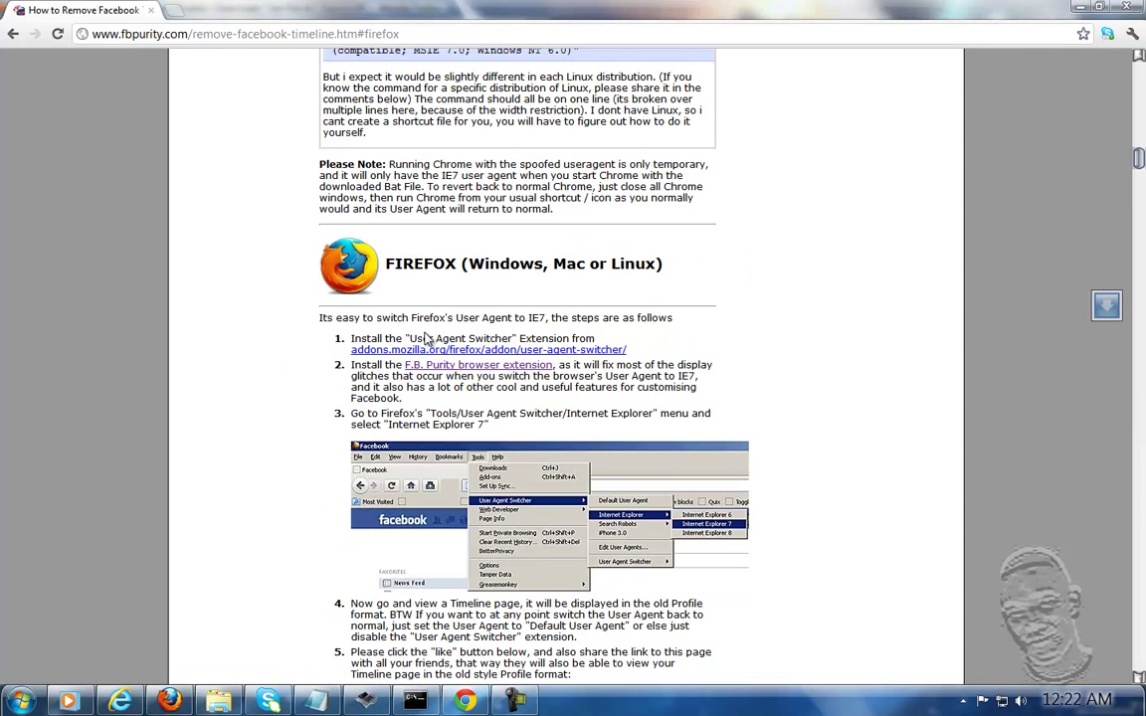
pyautogui.scroll(-3, 388, 304)
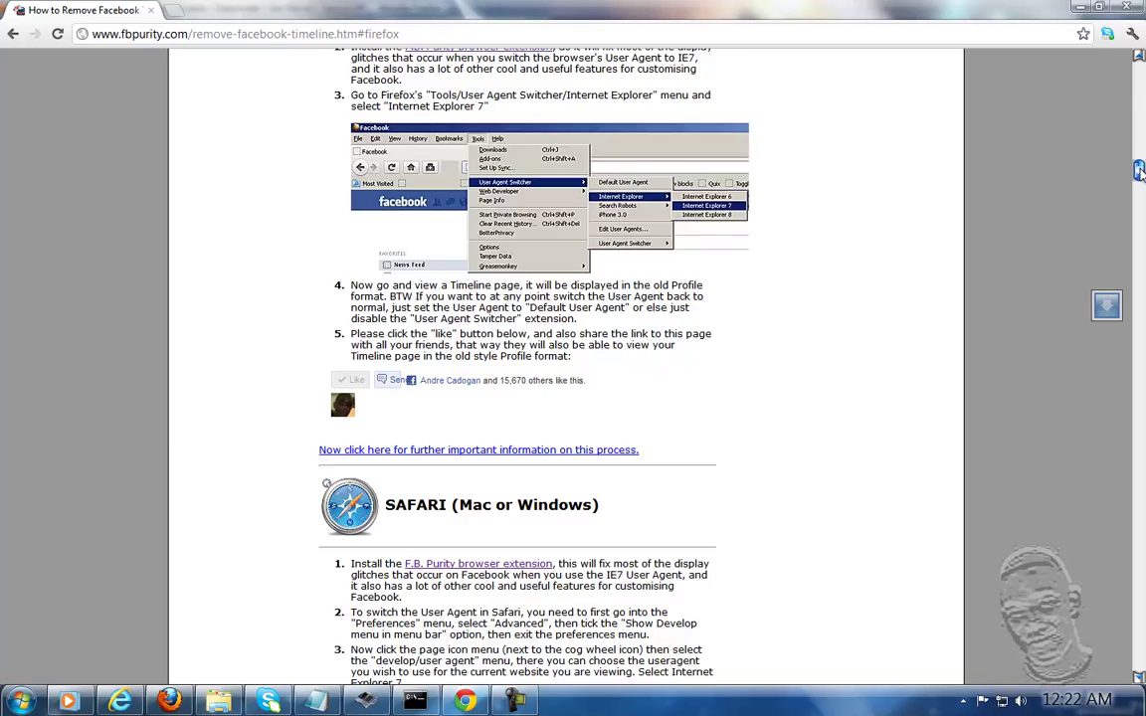
pyautogui.moveTo(1139, 171); pyautogui.dragTo(1139, 89)
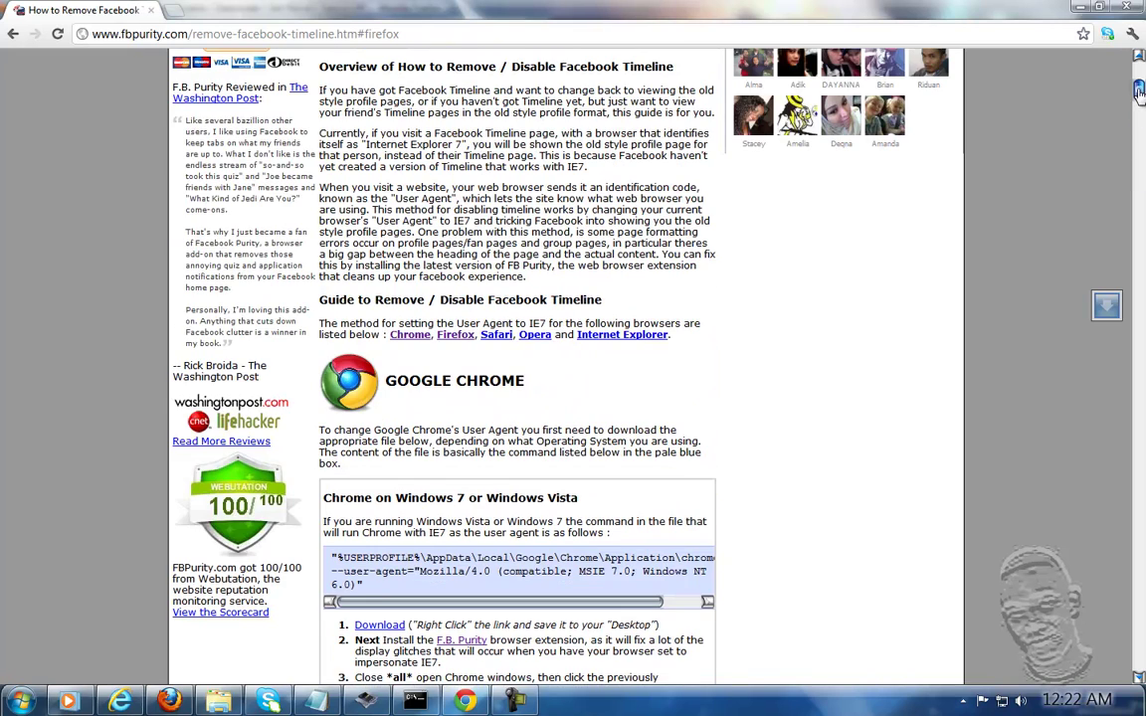
pyautogui.click(411, 336)
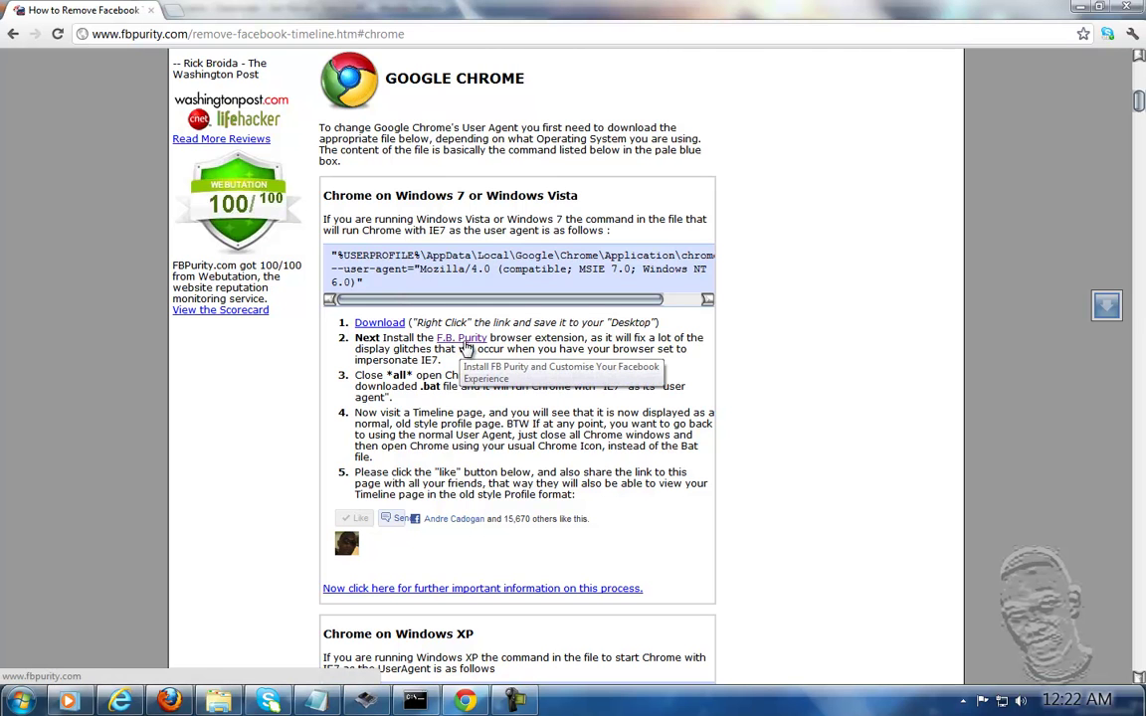
# - Open the F.B. Purity home page, go back to the Chrome instructions, then reopen it
pyautogui.click(455, 341)
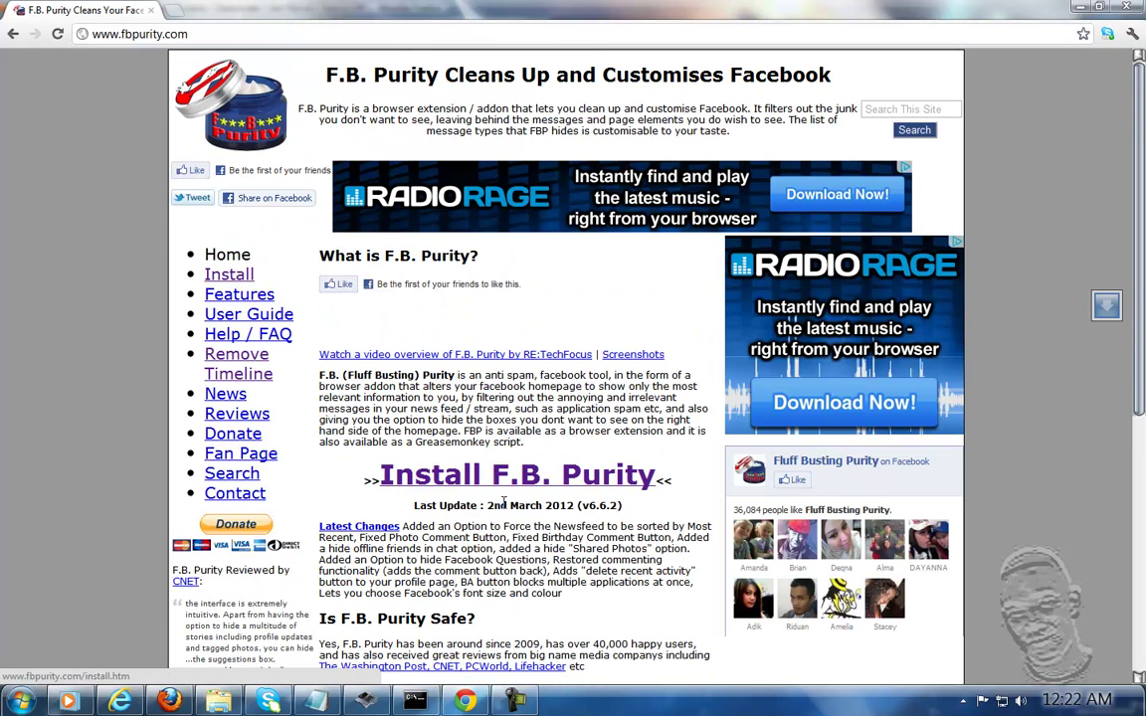
pyautogui.scroll(-2, 519, 301)
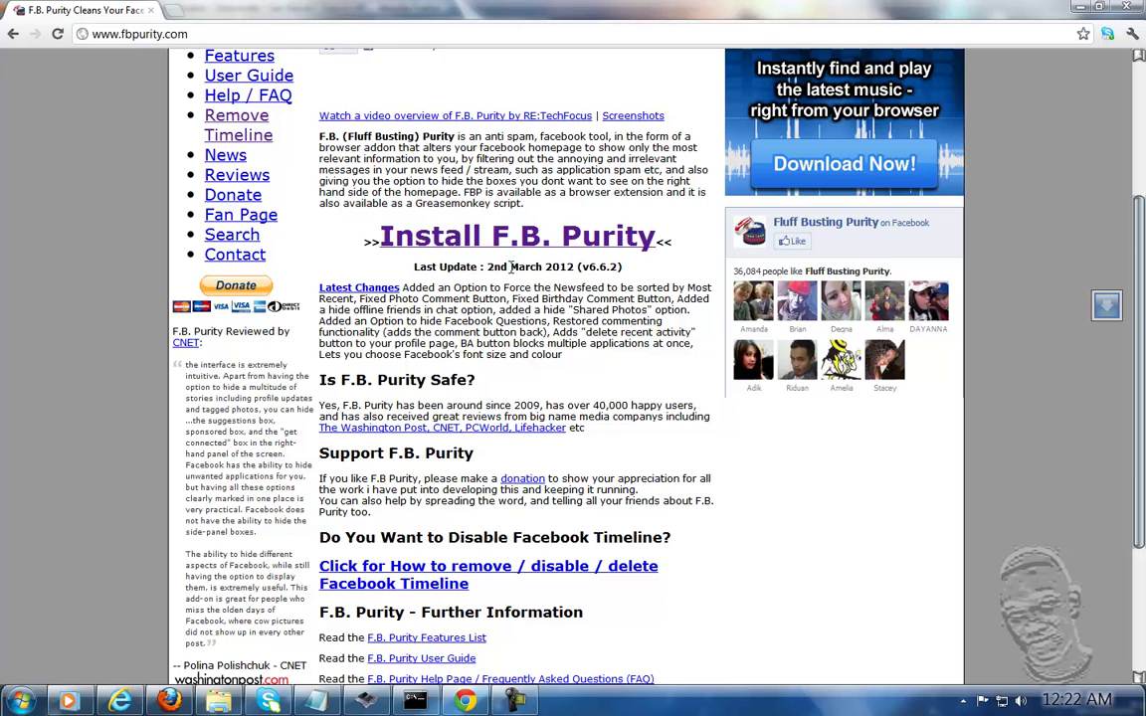
pyautogui.click(8, 35)
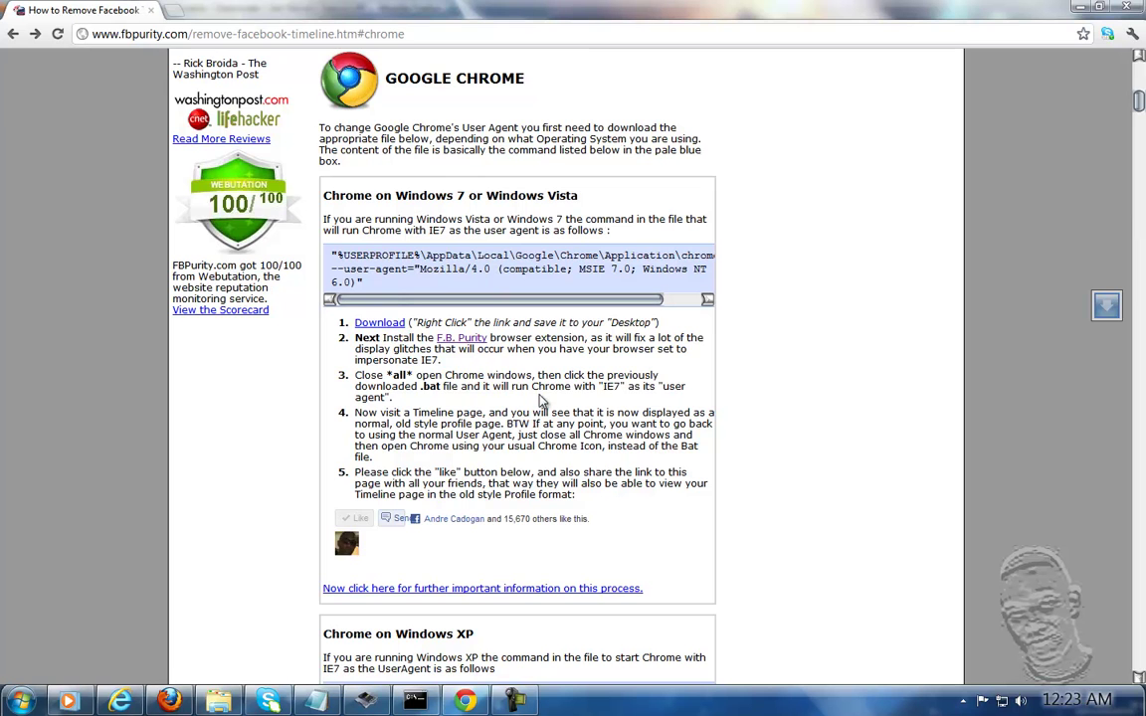
pyautogui.scroll(-5, 443, 373)
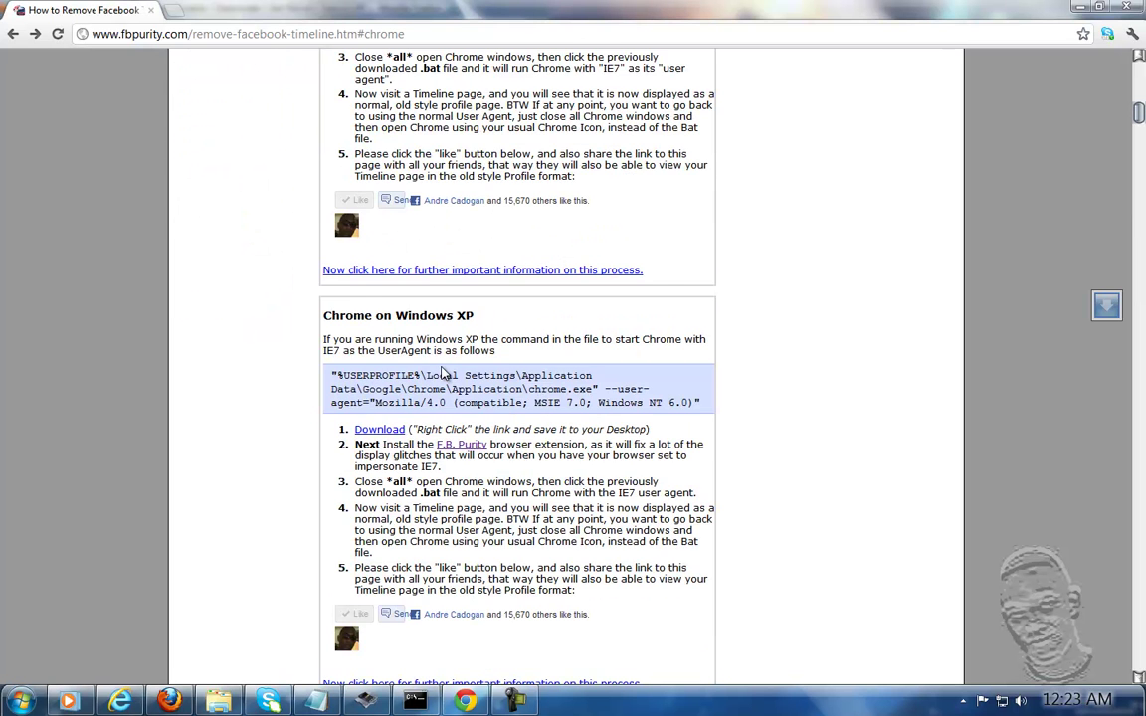
pyautogui.scroll(4, 443, 368)
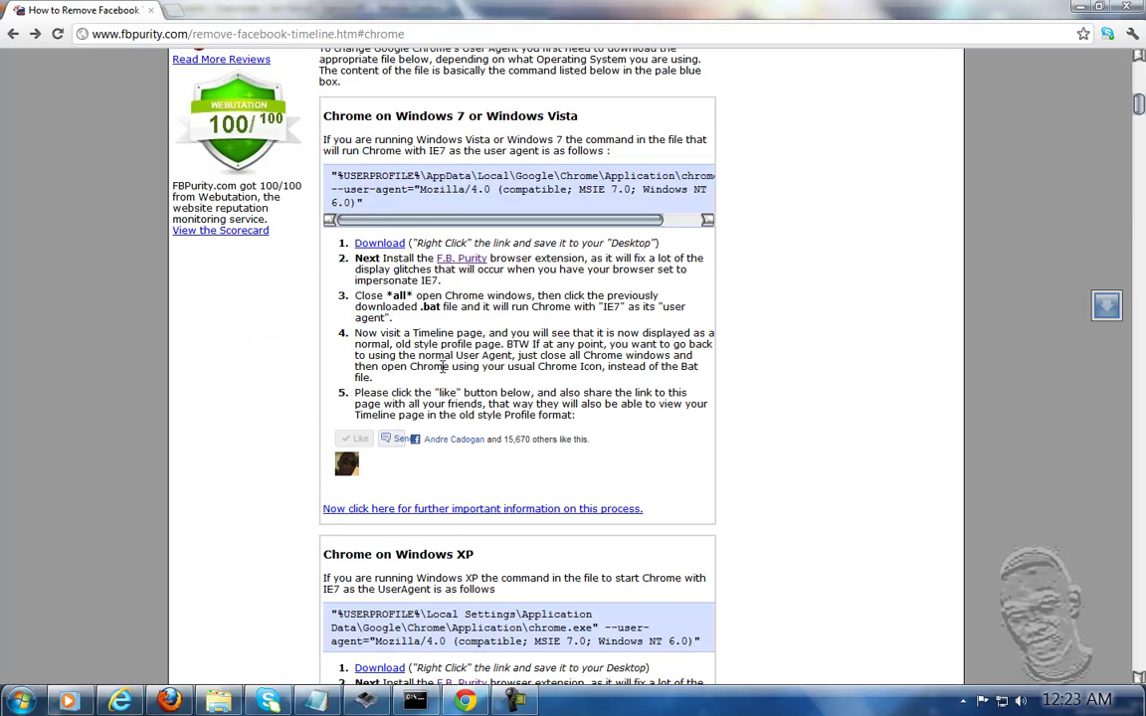
pyautogui.click(471, 271)
pyautogui.scroll(-2, 438, 408)
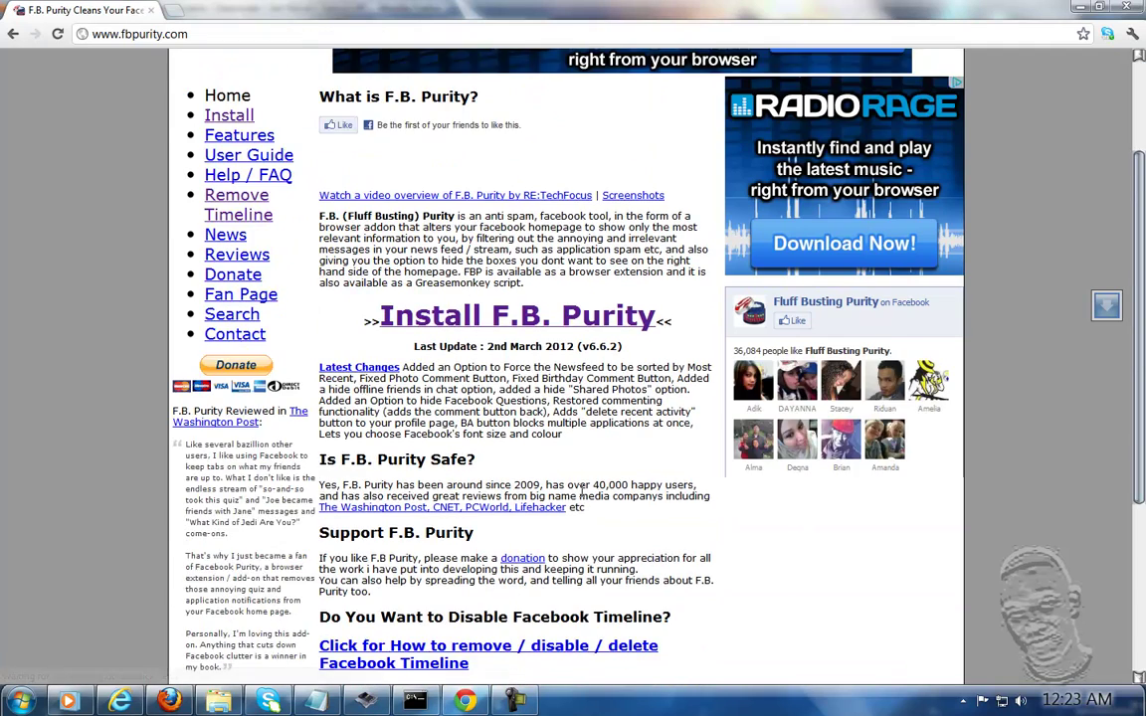
pyautogui.scroll(-3, 582, 491)
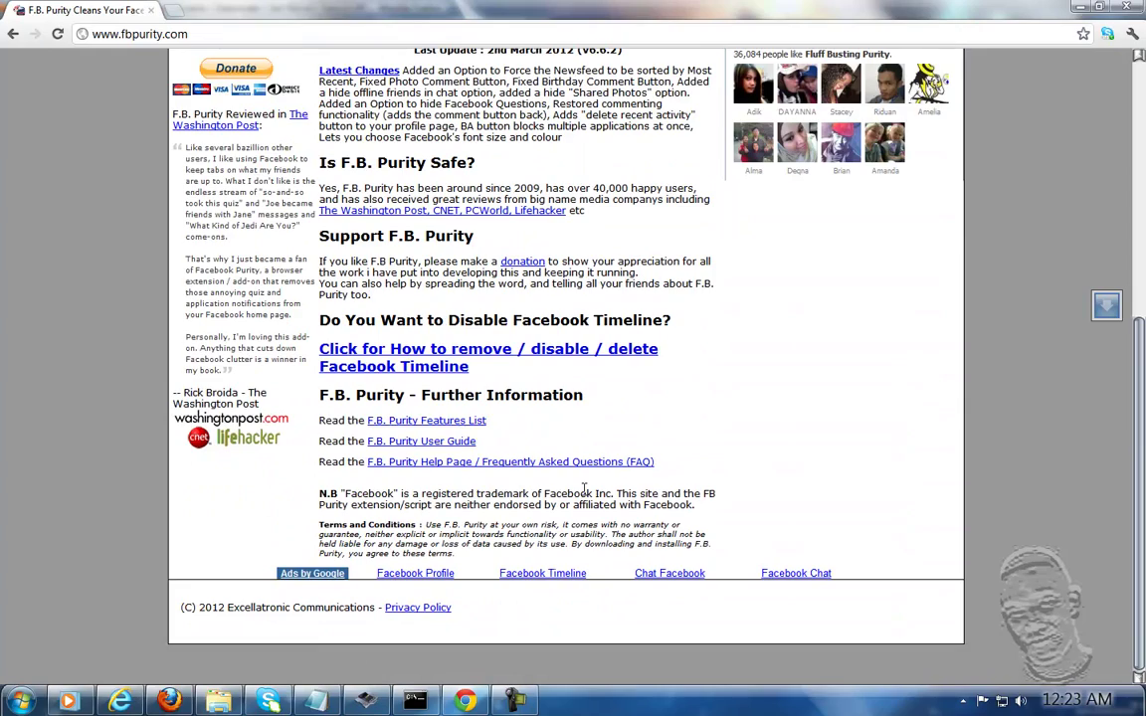
pyautogui.scroll(2, 575, 495)
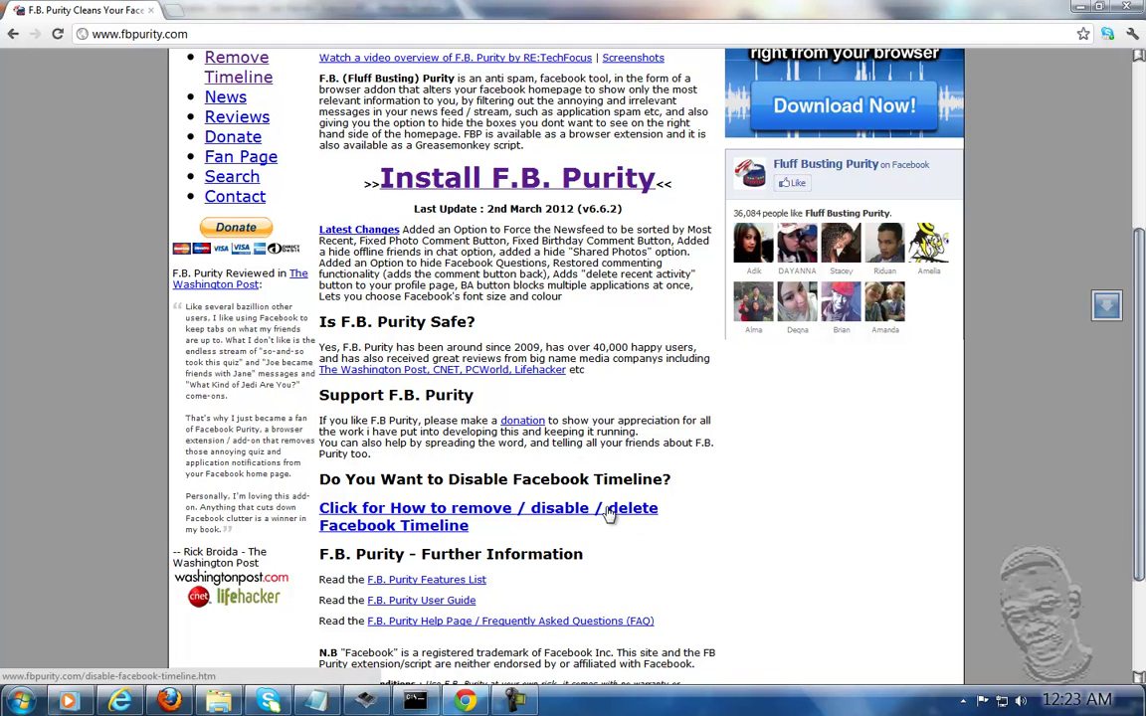
# - Browse the Facebook Timeline removal guide, then return to the F.B. Purity home page
pyautogui.click(487, 515)
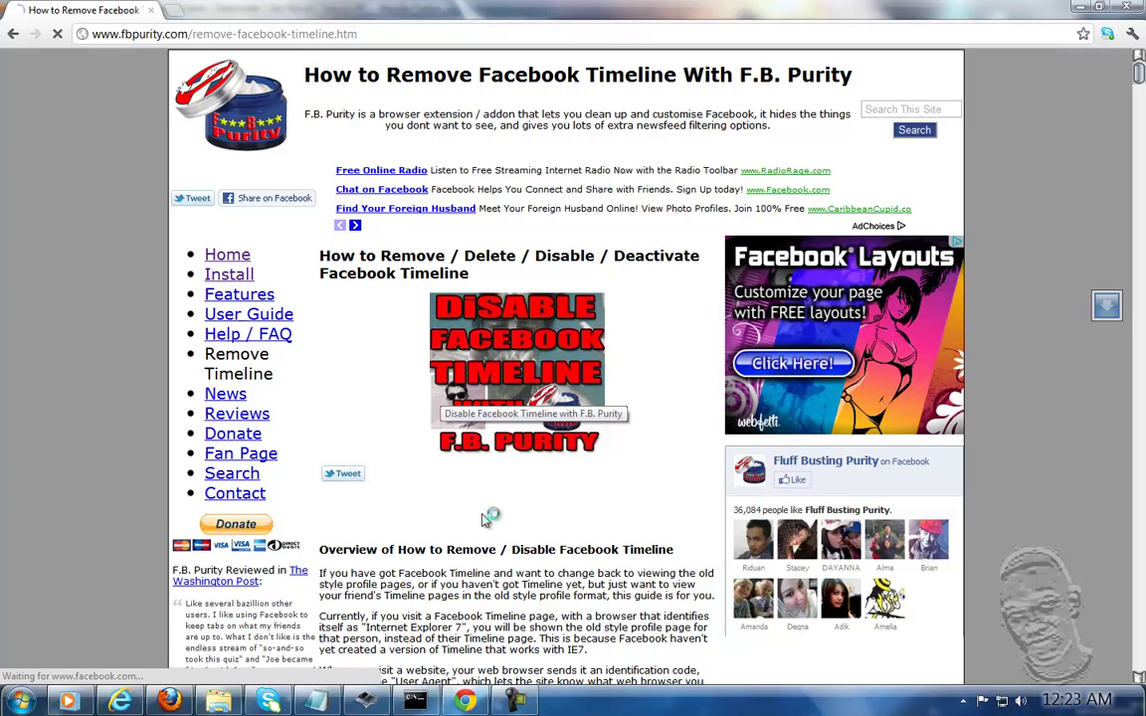
pyautogui.scroll(-1, 486, 508)
pyautogui.scroll(-3, 487, 534)
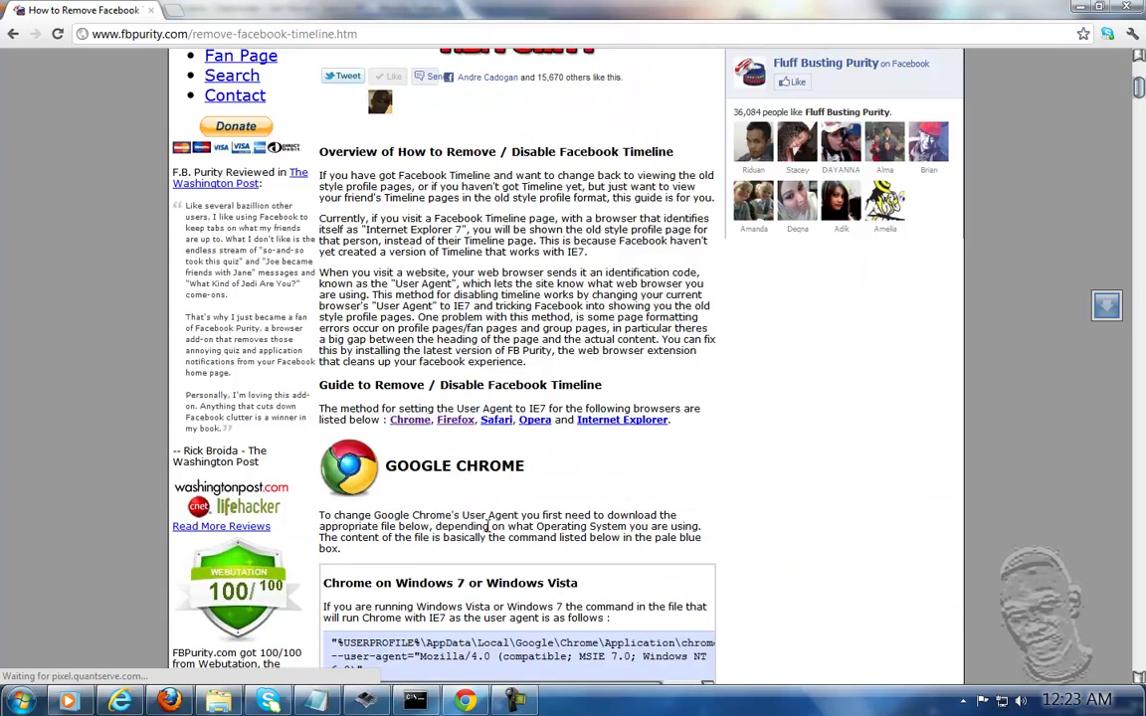
pyautogui.scroll(-3, 488, 498)
pyautogui.scroll(3, 487, 460)
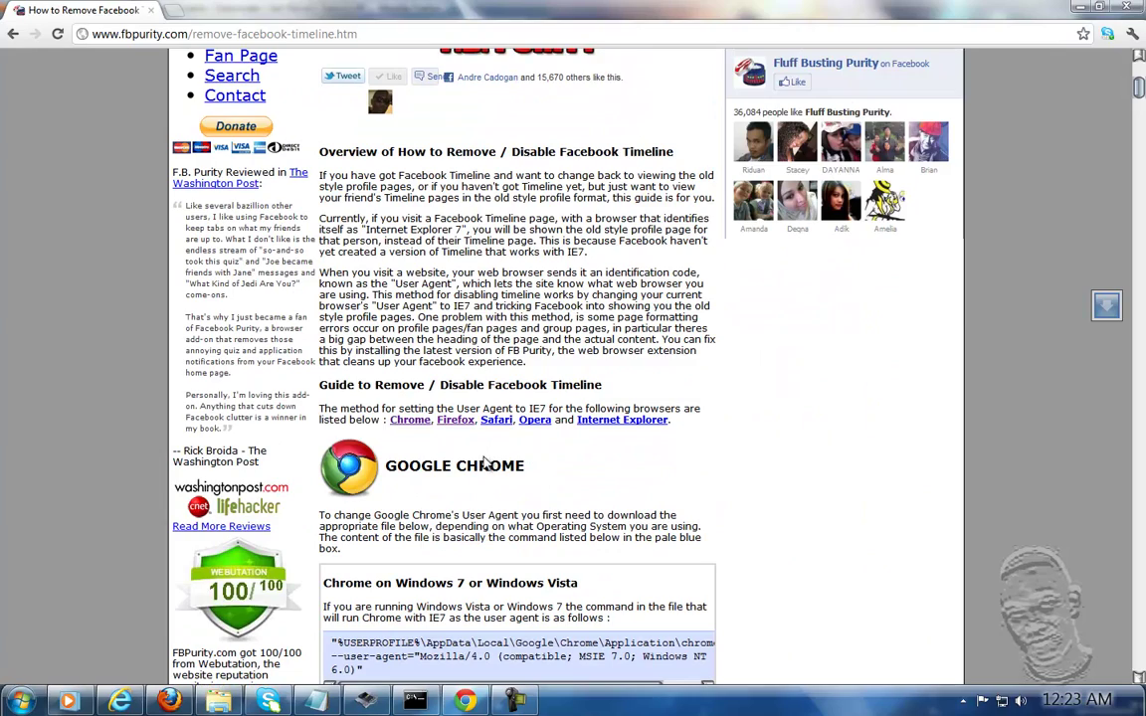
pyautogui.scroll(-2, 486, 461)
pyautogui.scroll(6, 487, 398)
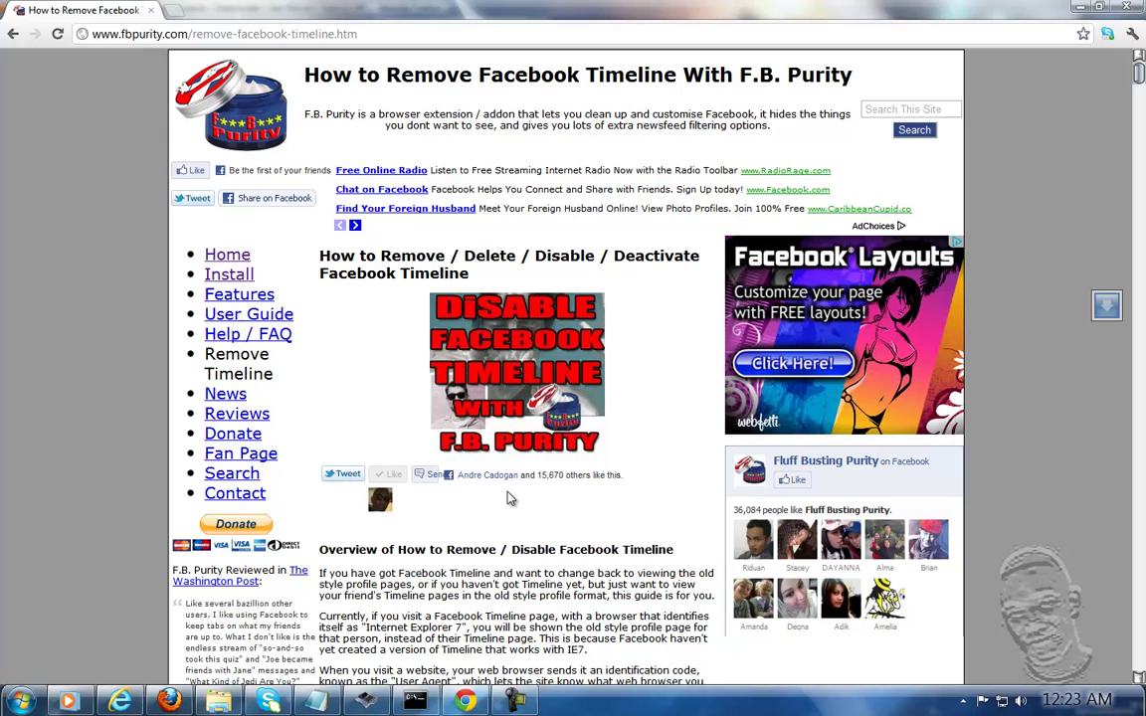
pyautogui.click(13, 35)
pyautogui.scroll(-3, 474, 398)
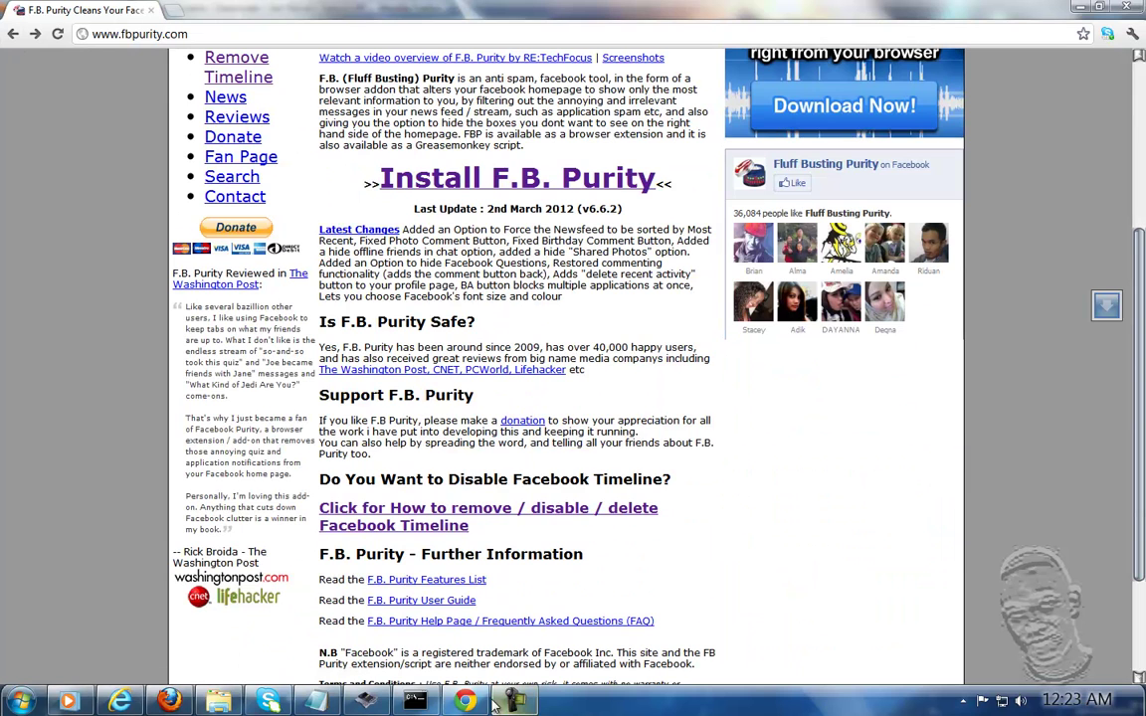
pyautogui.scroll(2, 474, 398)
pyautogui.scroll(2, 475, 393)
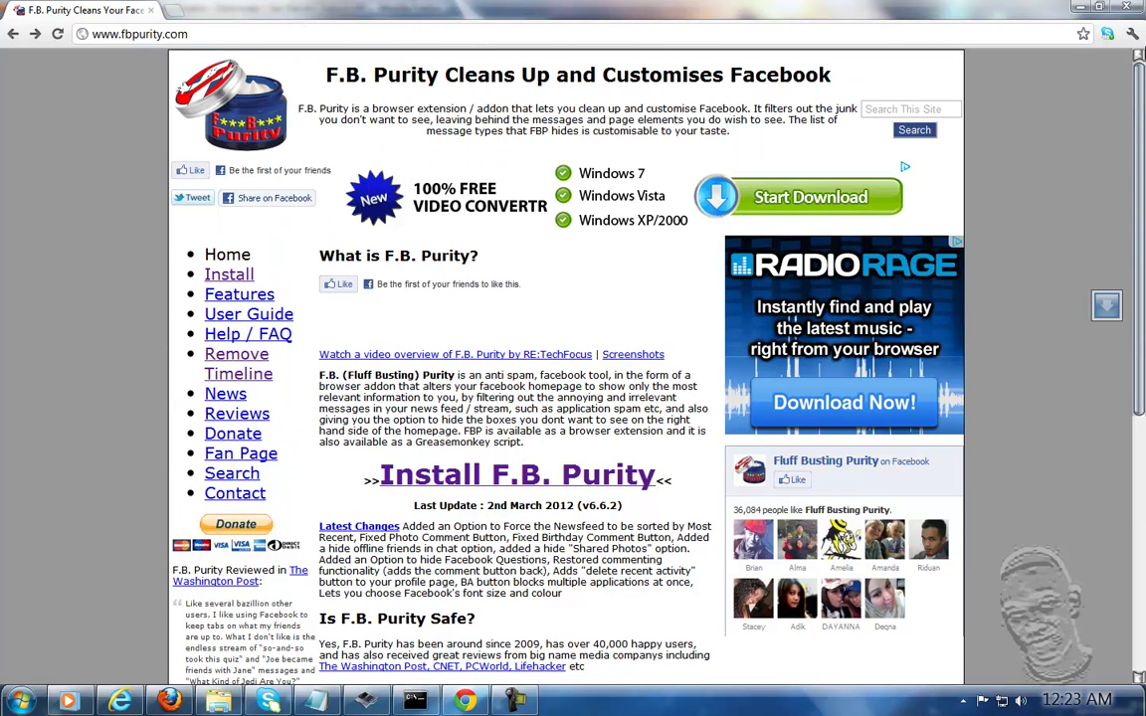
# - Check Firefox's Default User Agent submenu, then bring up Chrome's Application folder in Explorer
pyautogui.hotkey('alt', 'Tab')
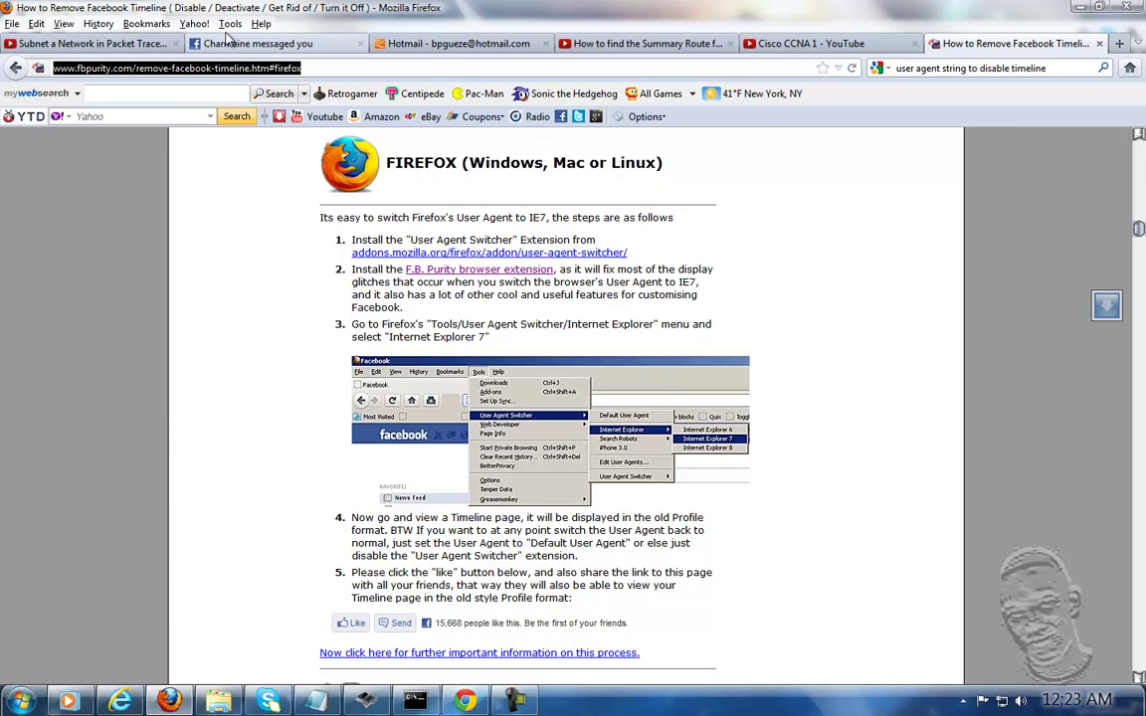
pyautogui.hotkey('alt', 'Tab')
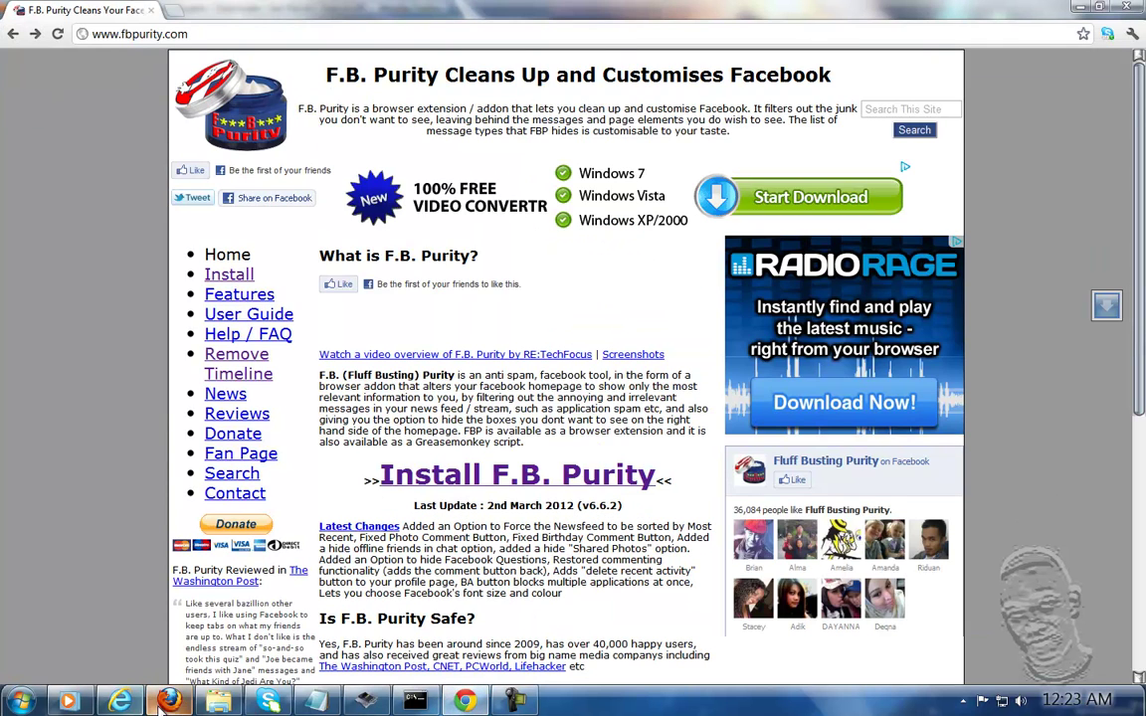
pyautogui.hotkey('alt', 'Tab')
pyautogui.click(230, 23)
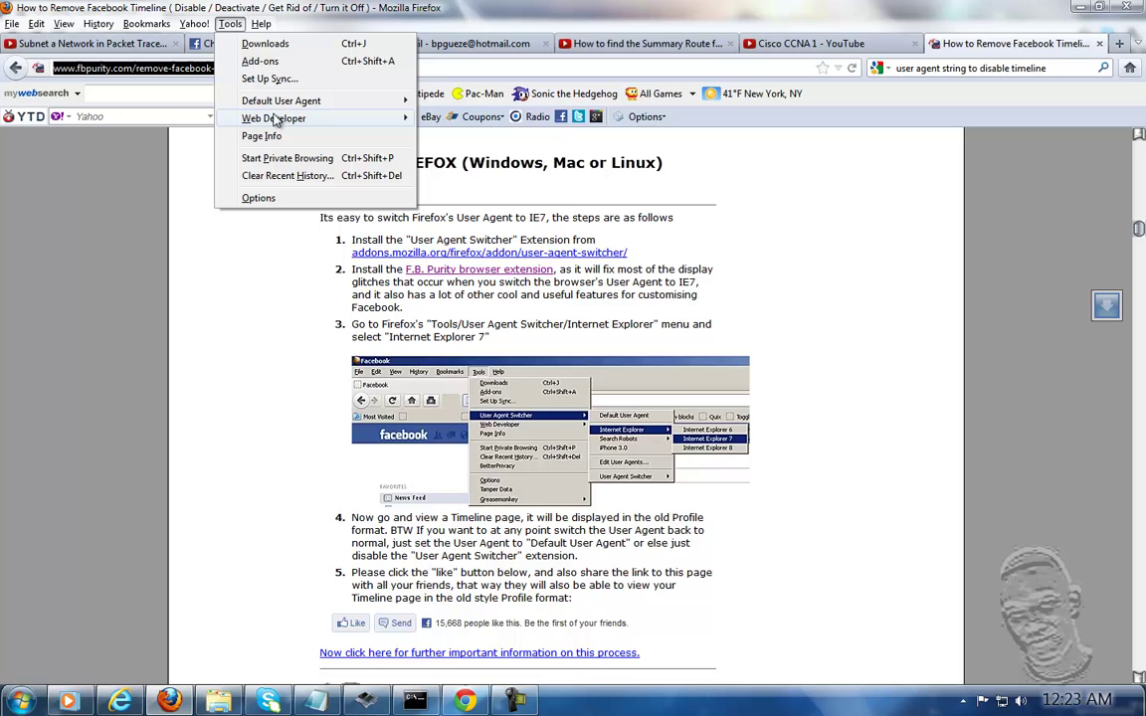
pyautogui.moveTo(299, 100)
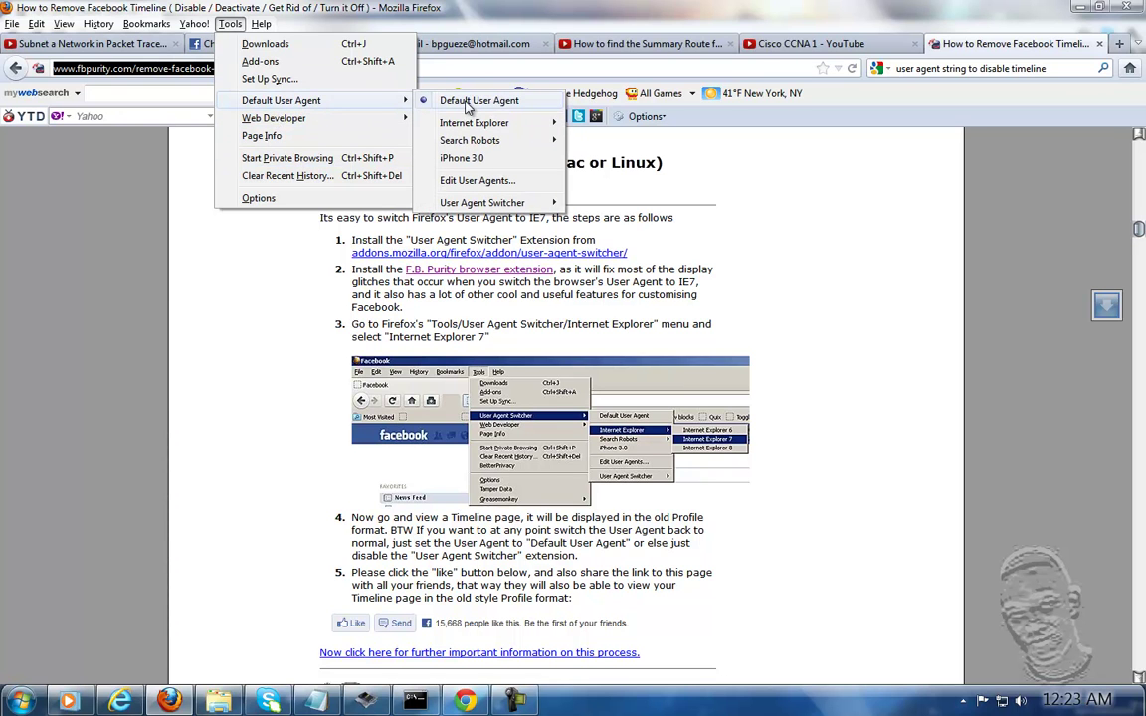
pyautogui.click(218, 701)
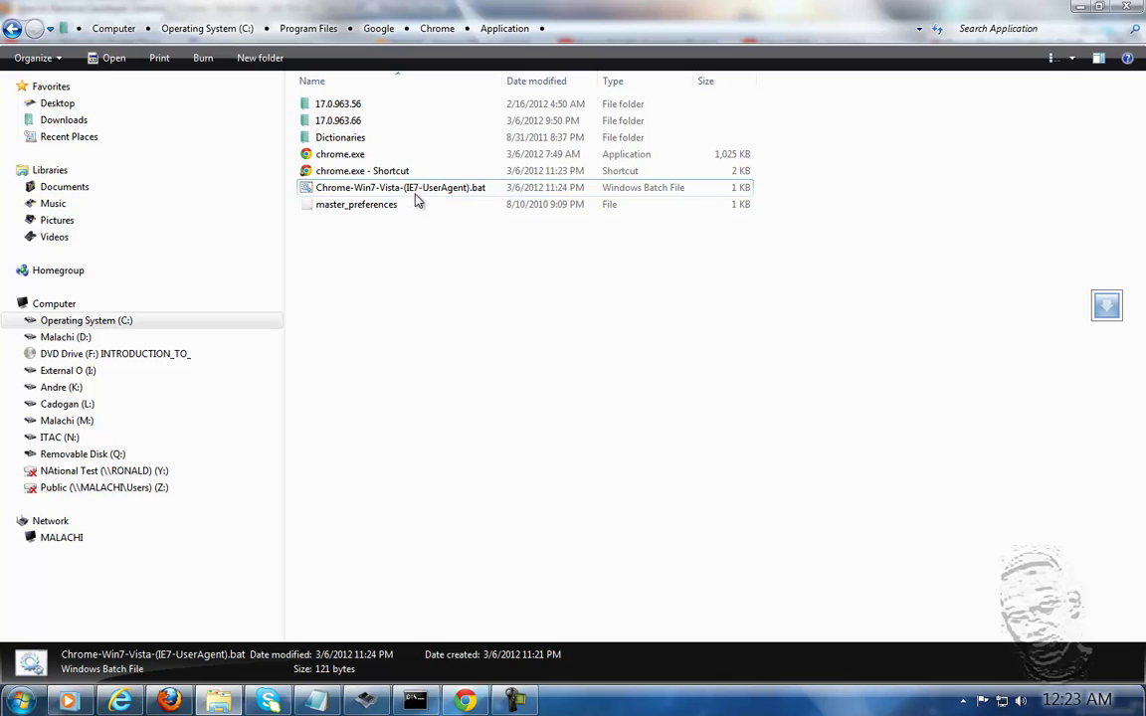
pyautogui.rightClick(456, 198)
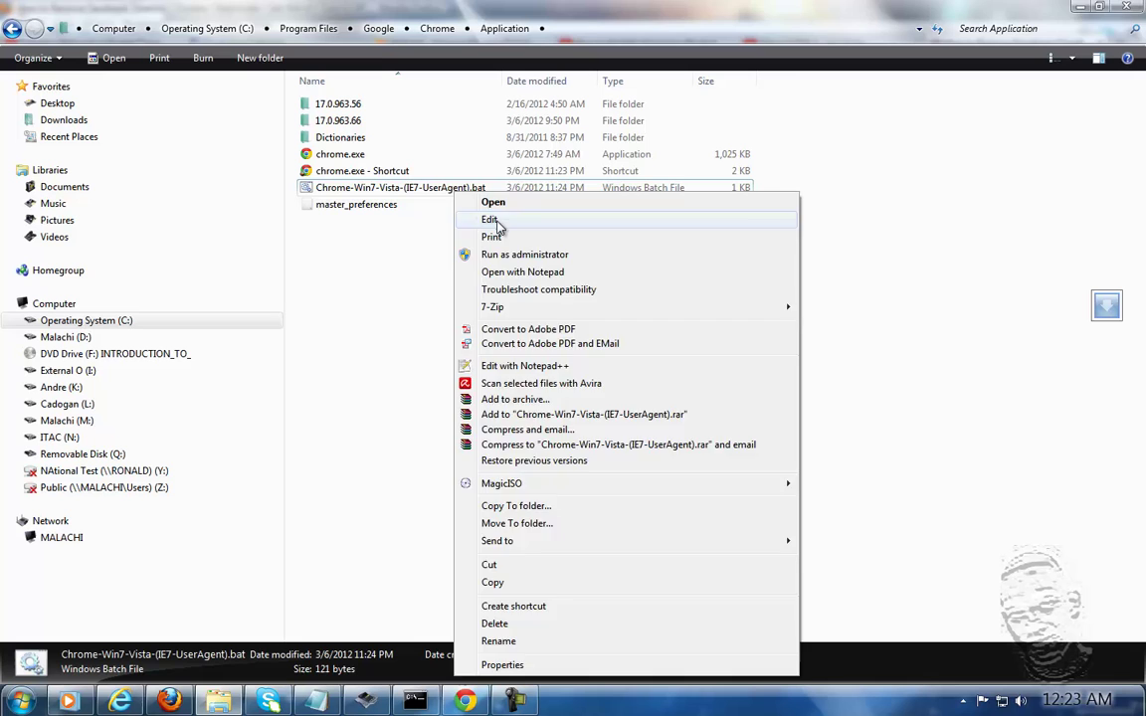
pyautogui.click(497, 202)
pyautogui.click(618, 366)
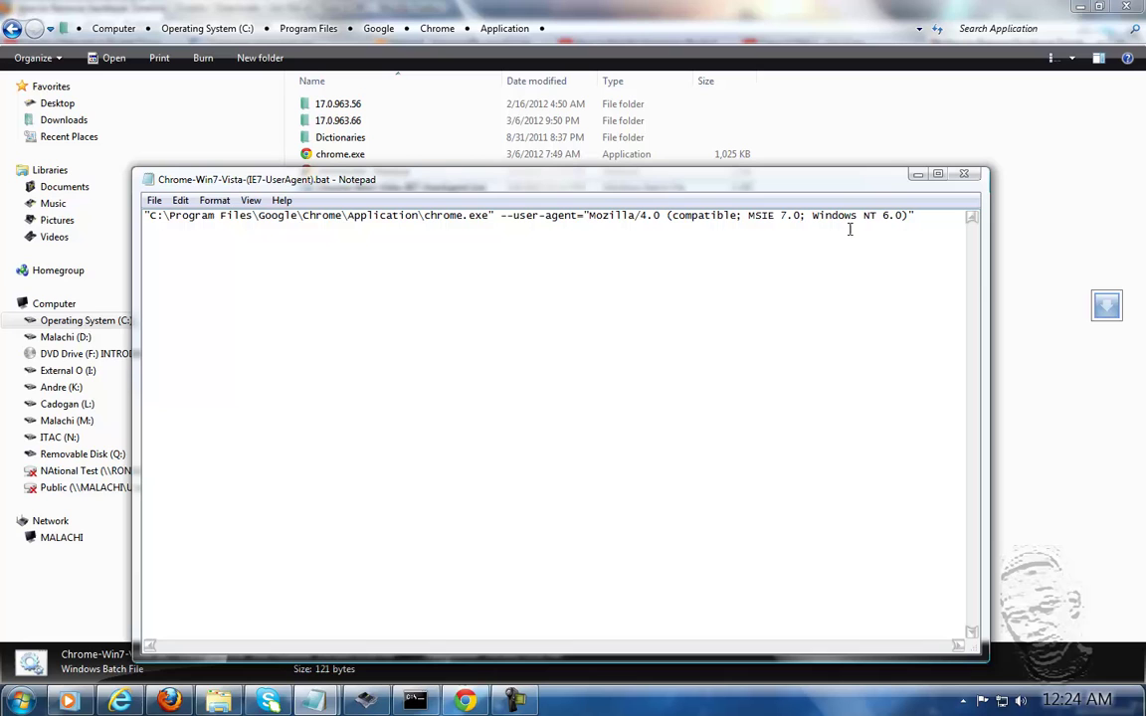
pyautogui.click(154, 220)
pyautogui.click(963, 175)
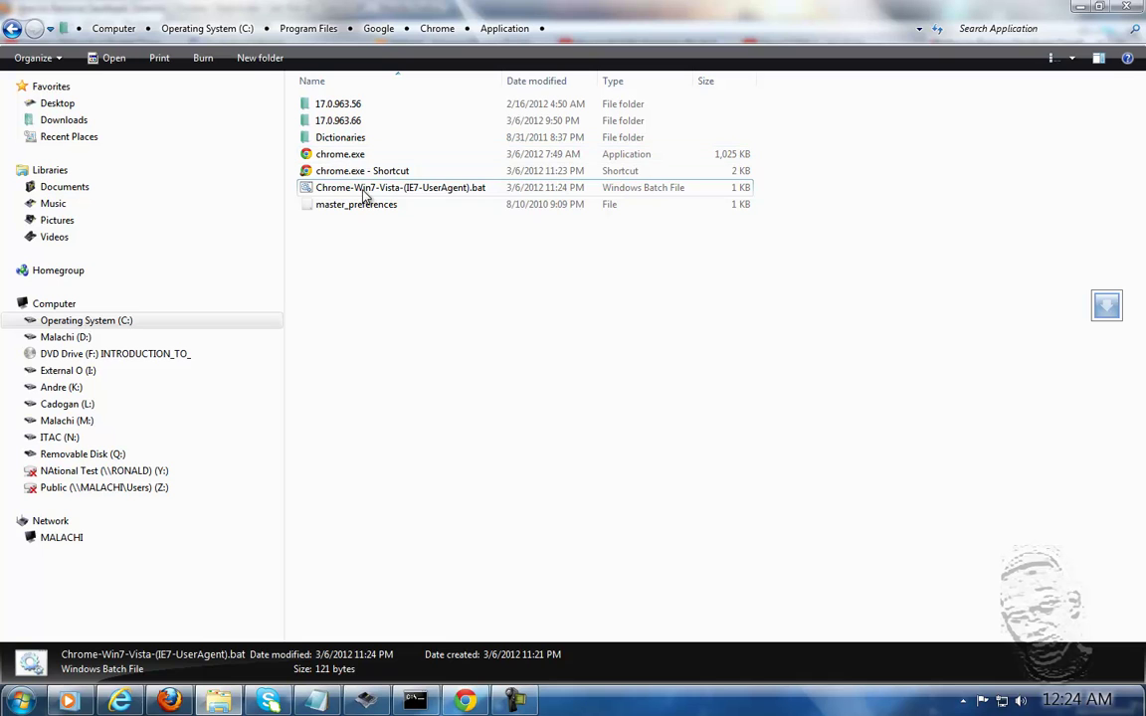
# - Minimize Explorer, go back three pages in Chrome to Facebook, and open your profile
pyautogui.click(1080, 8)
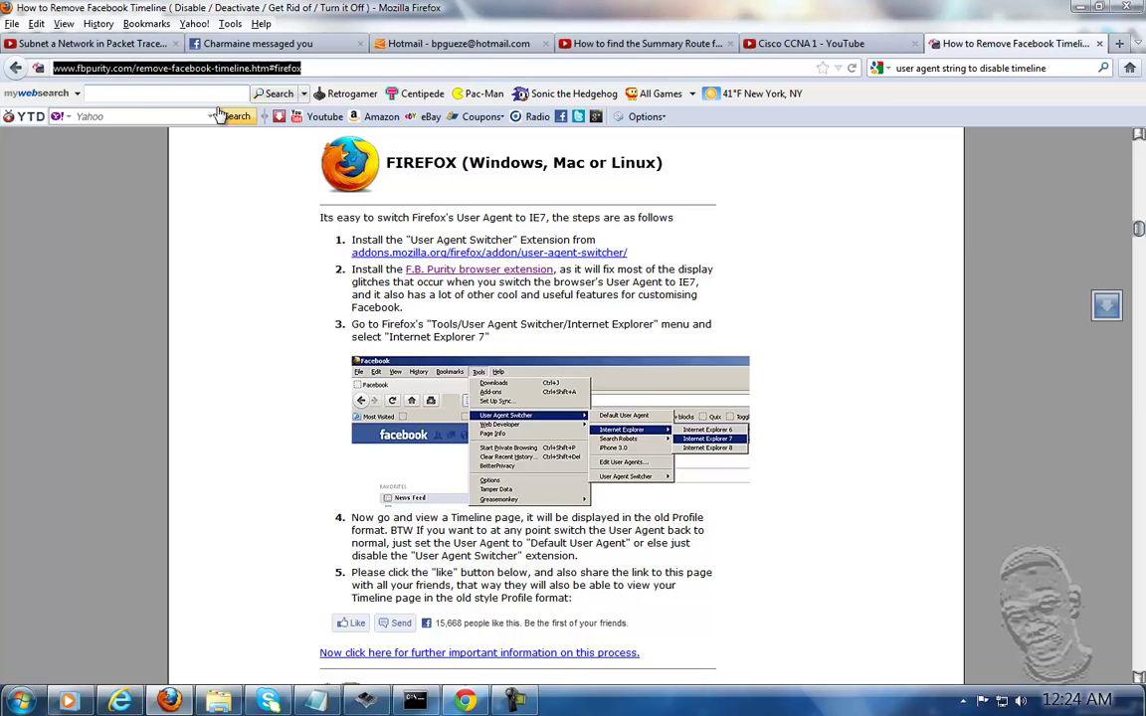
pyautogui.click(1081, 8)
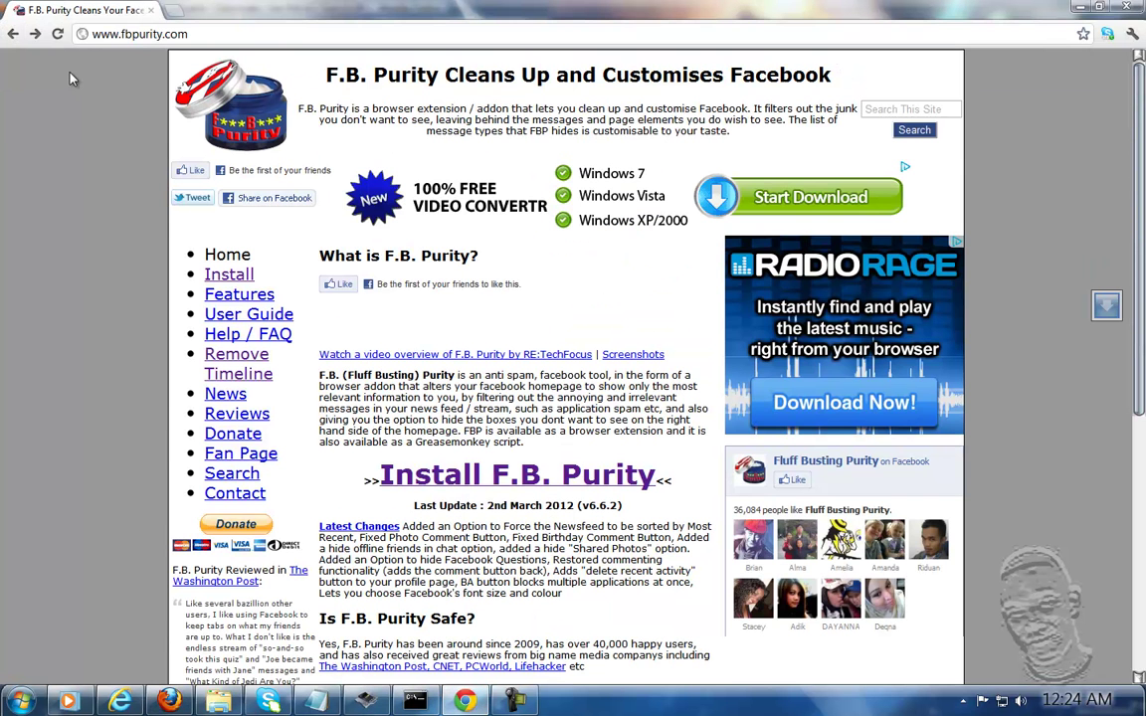
pyautogui.click(12, 35)
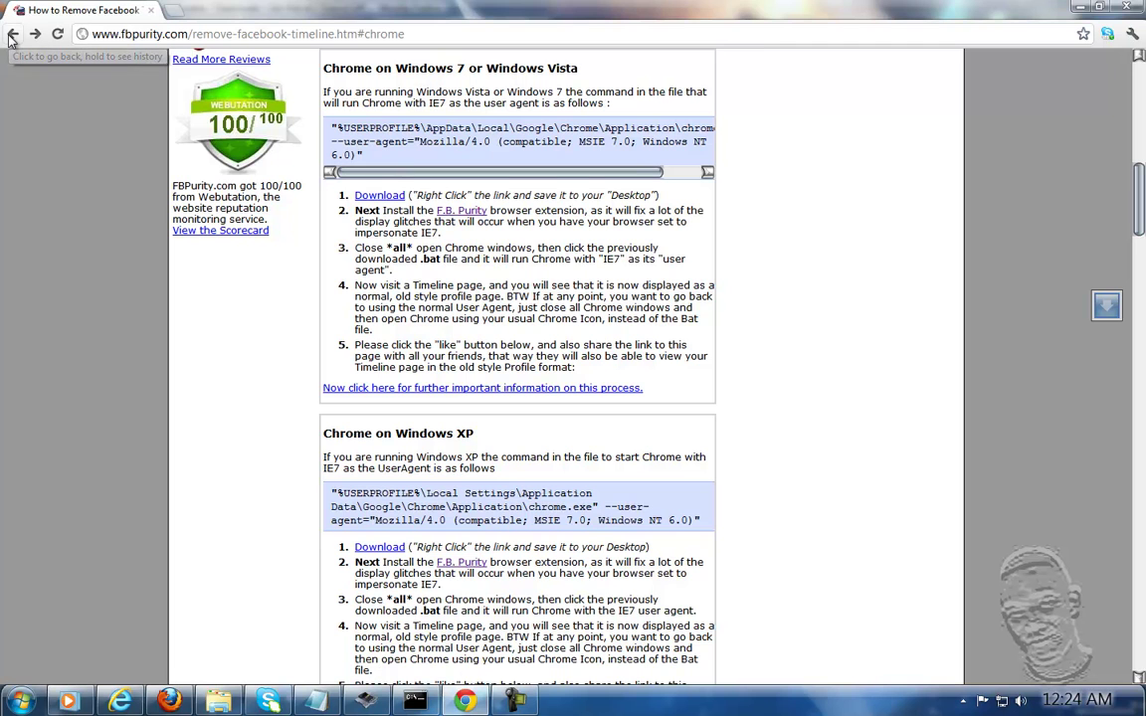
pyautogui.click(12, 35)
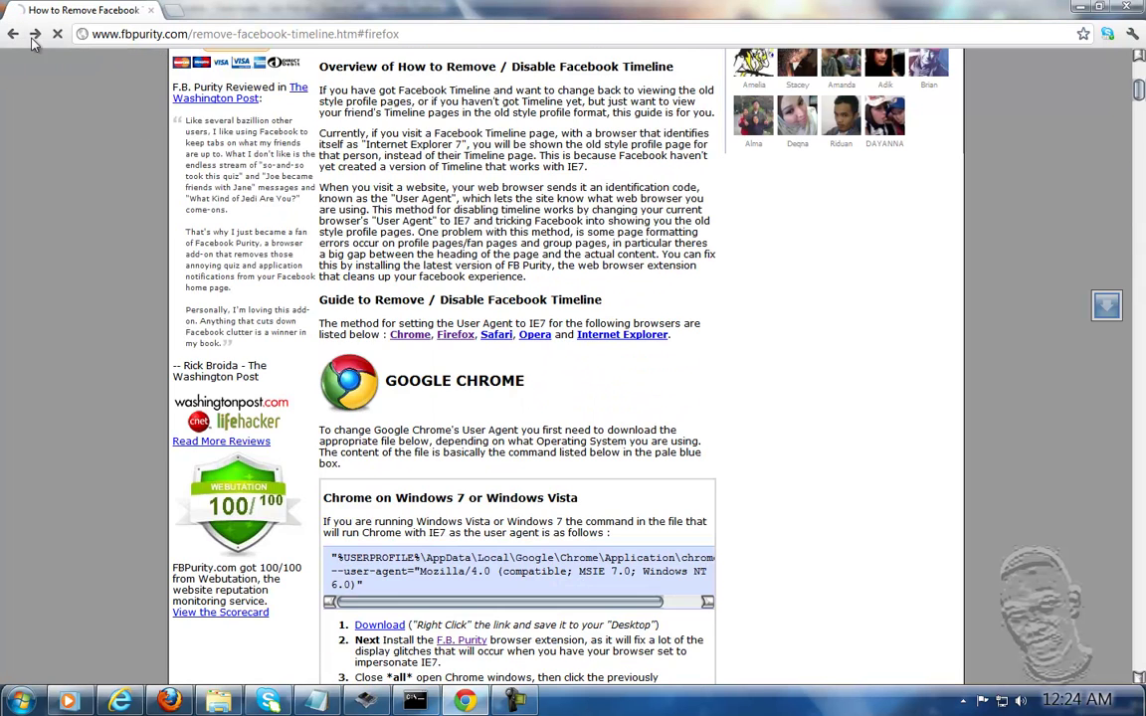
pyautogui.click(13, 35)
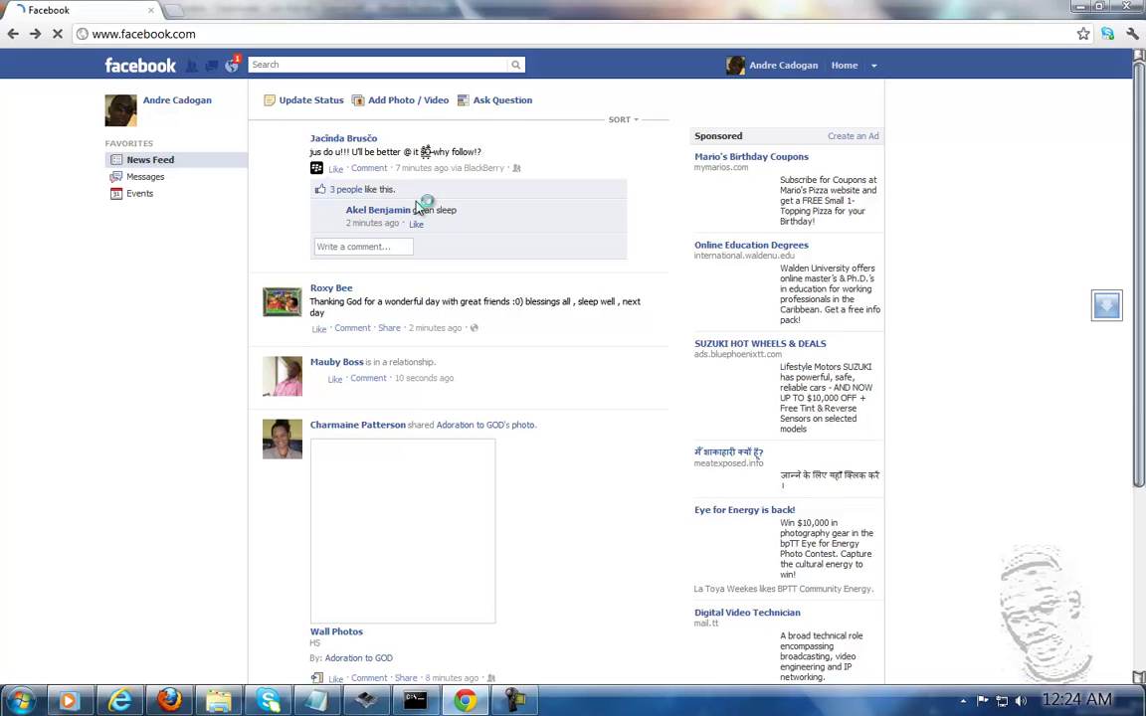
pyautogui.click(801, 66)
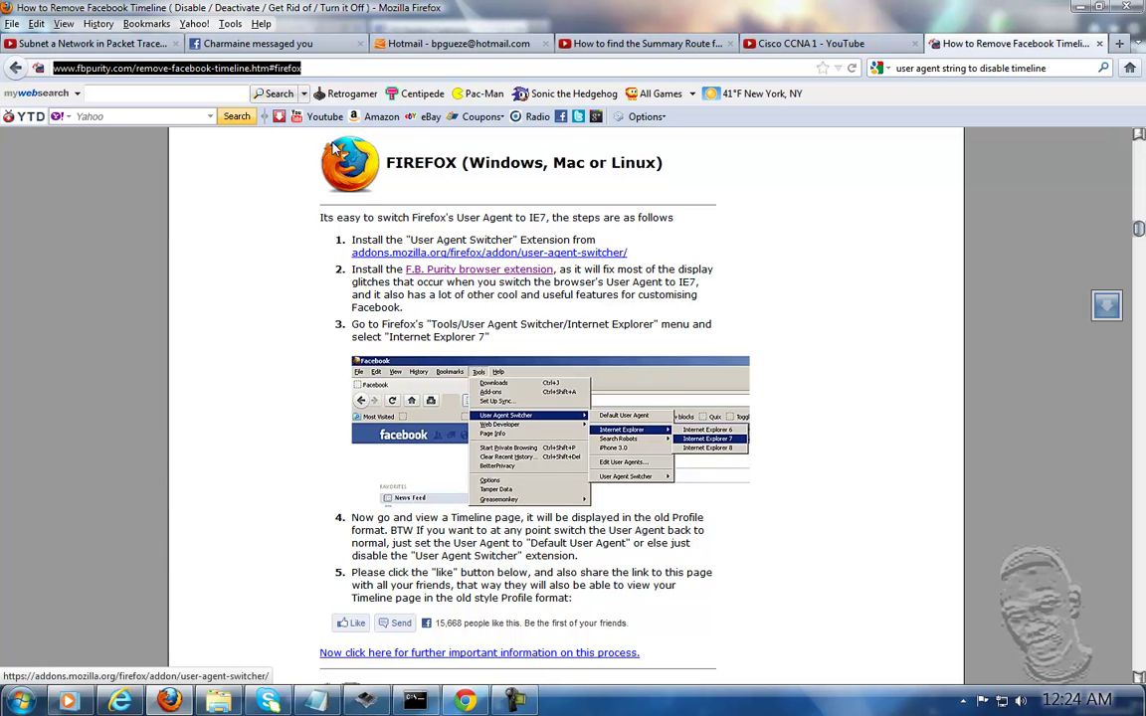
# - Set Firefox's user agent to Internet Explorer 7, then go to the Facebook tab and collapse chat
pyautogui.click(229, 23)
pyautogui.moveTo(282, 103)
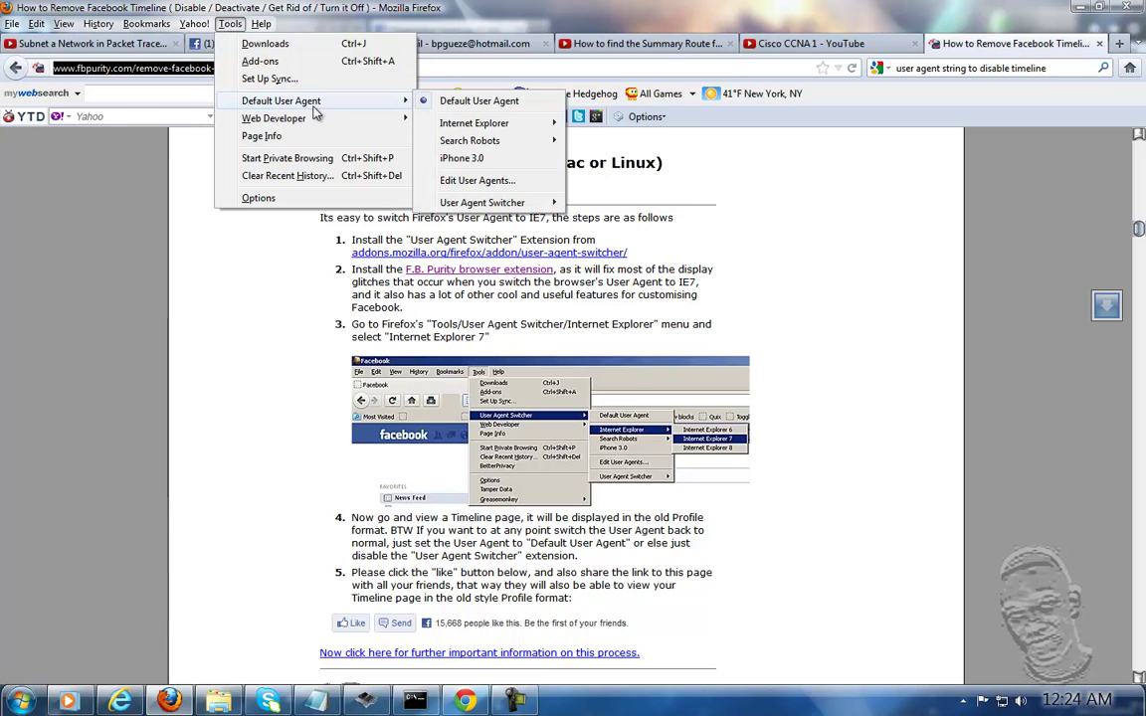
pyautogui.moveTo(511, 124)
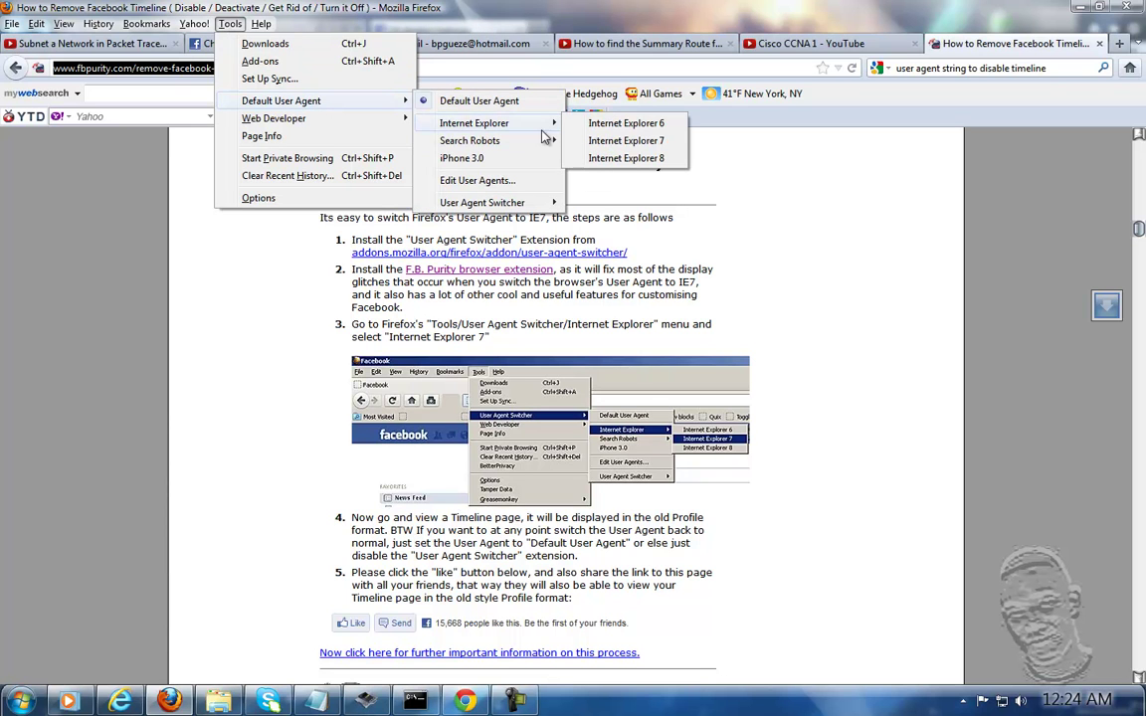
pyautogui.click(623, 145)
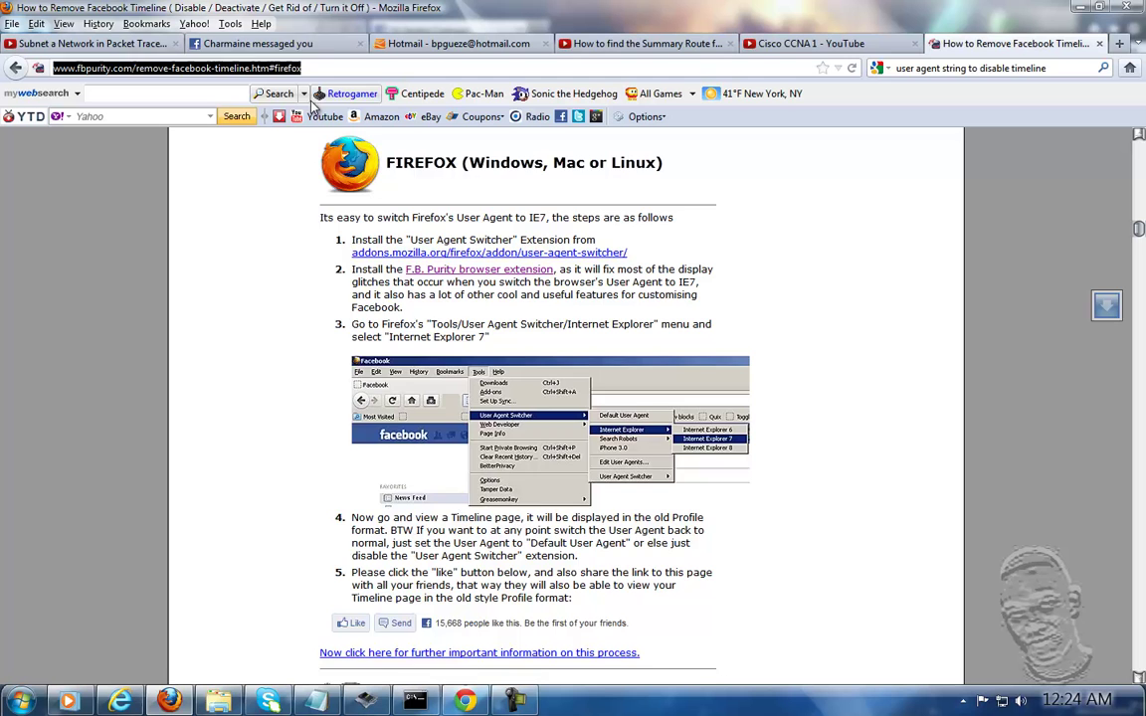
pyautogui.click(260, 46)
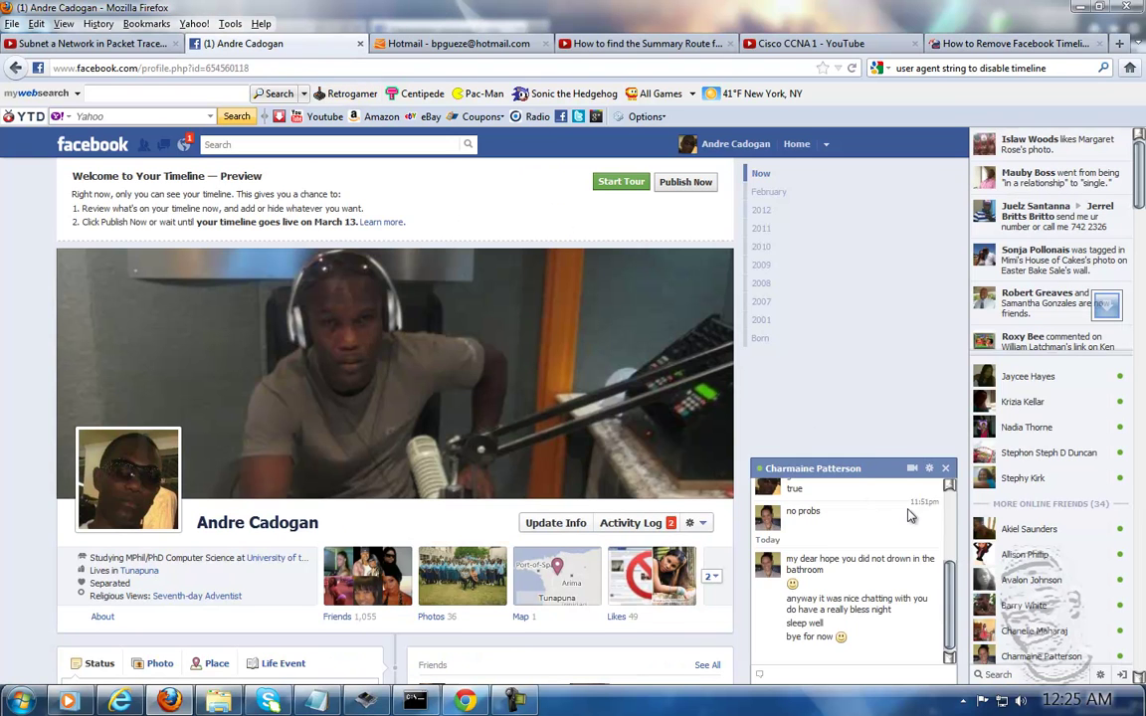
pyautogui.click(896, 472)
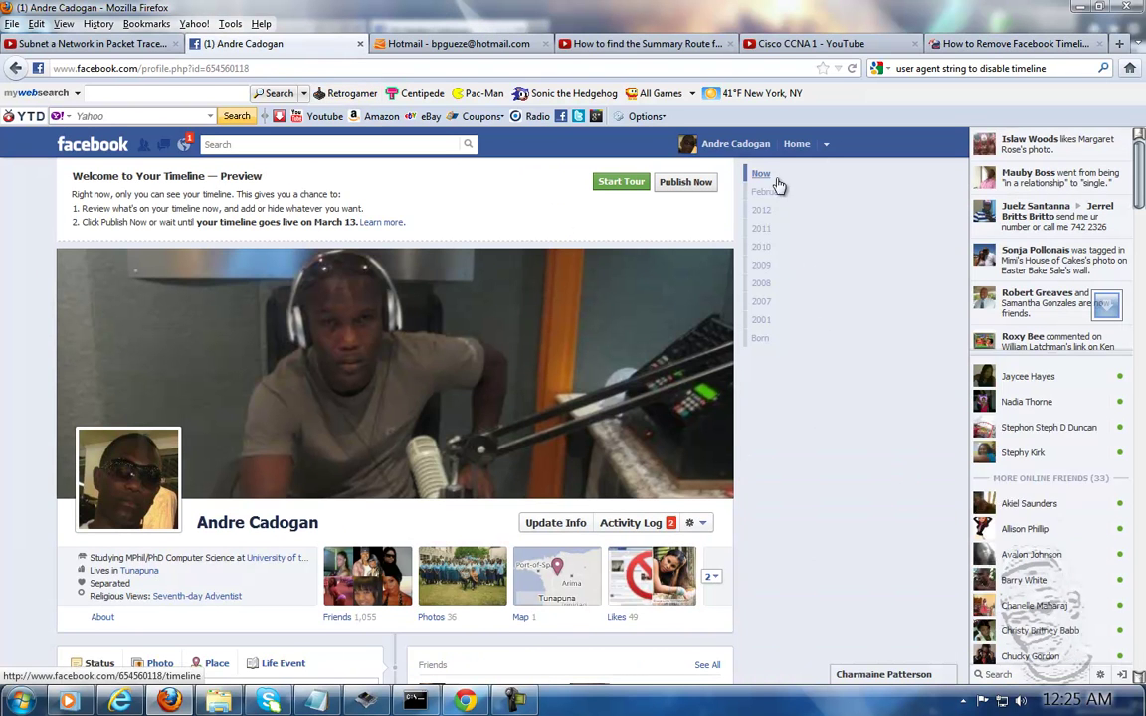
# - Reload the Facebook profile under the current user agent and scroll through it to check the layout
pyautogui.click(853, 70)
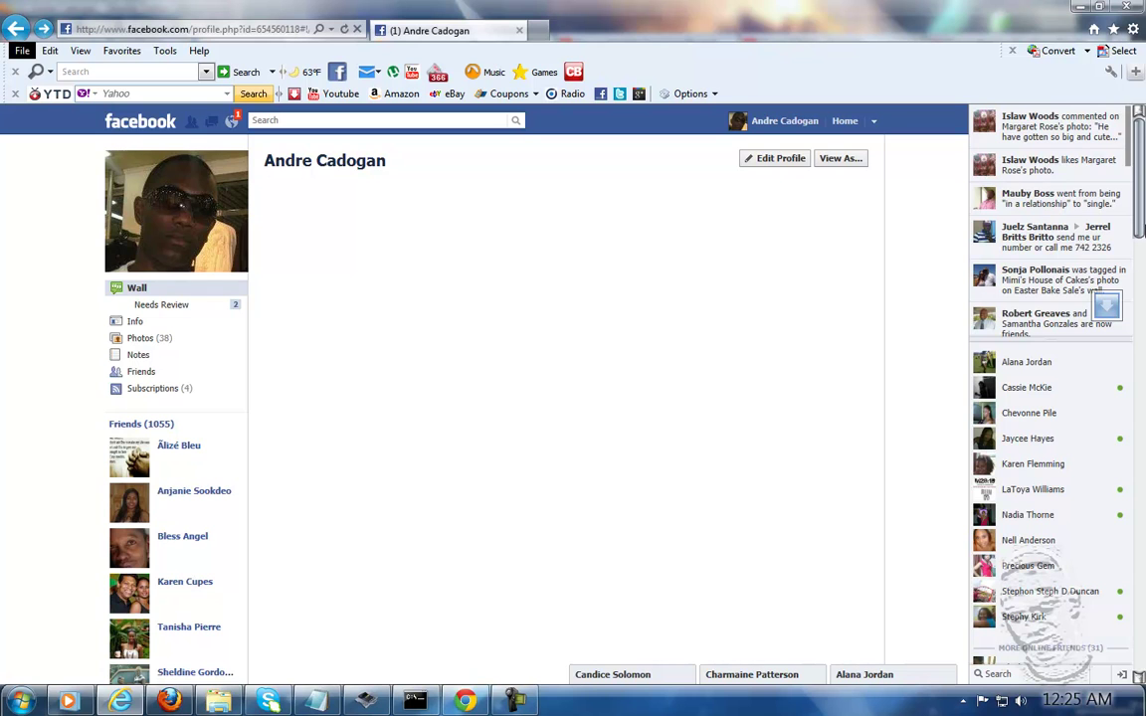
pyautogui.scroll(-5, 697, 248)
pyautogui.scroll(4, 709, 244)
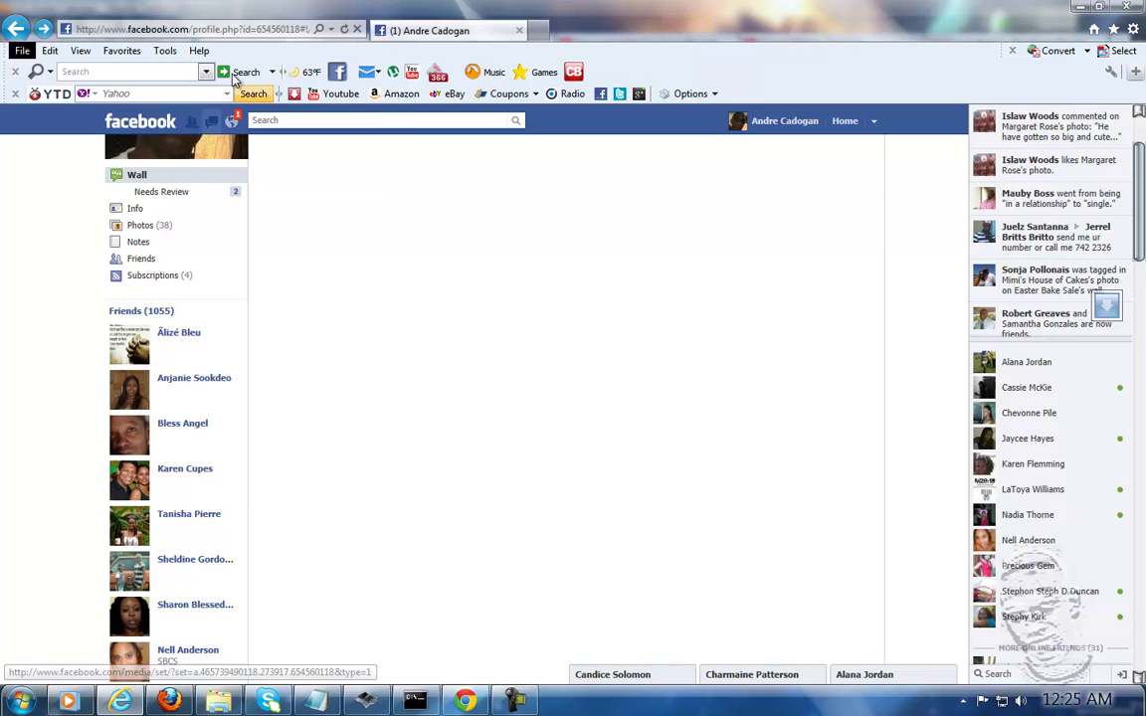
# - Set the user-agent string to the 'IE 9, Windows7' template via Set UA String and save it
pyautogui.click(166, 51)
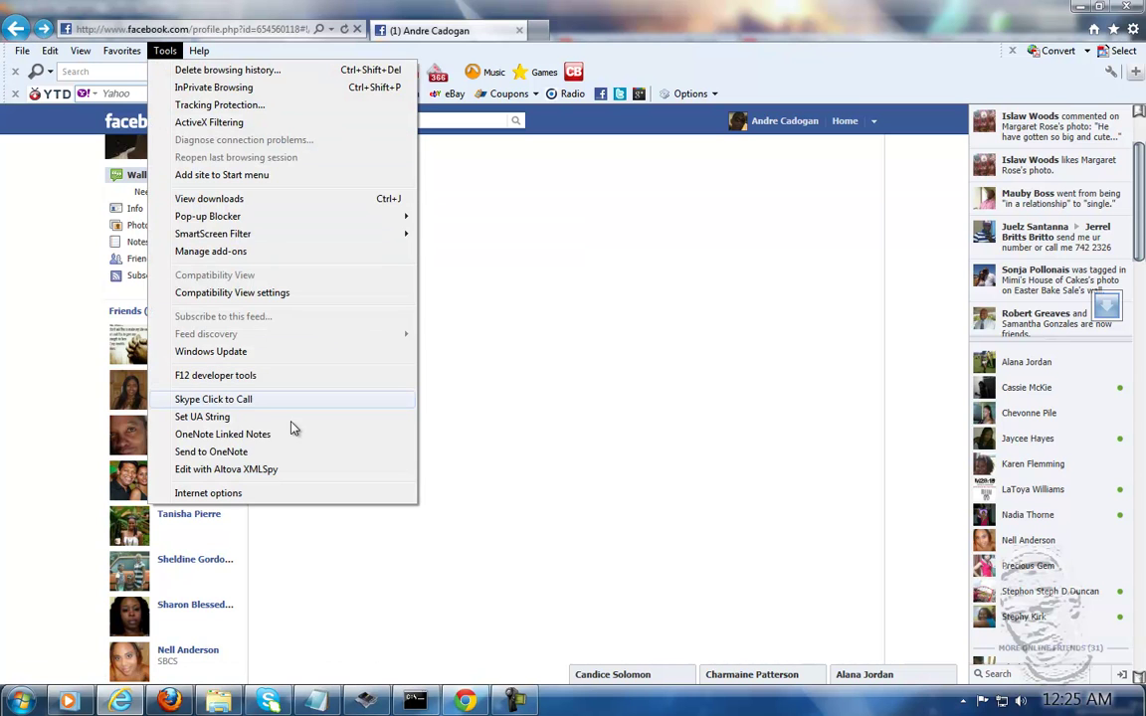
pyautogui.click(225, 418)
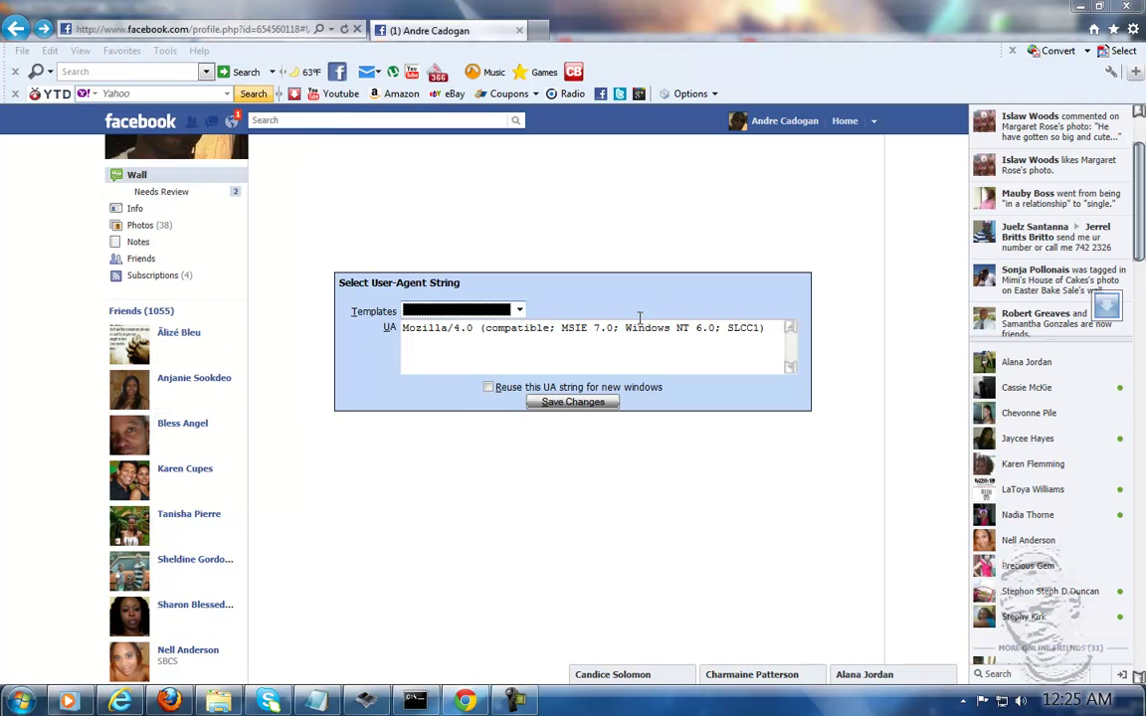
pyautogui.click(518, 312)
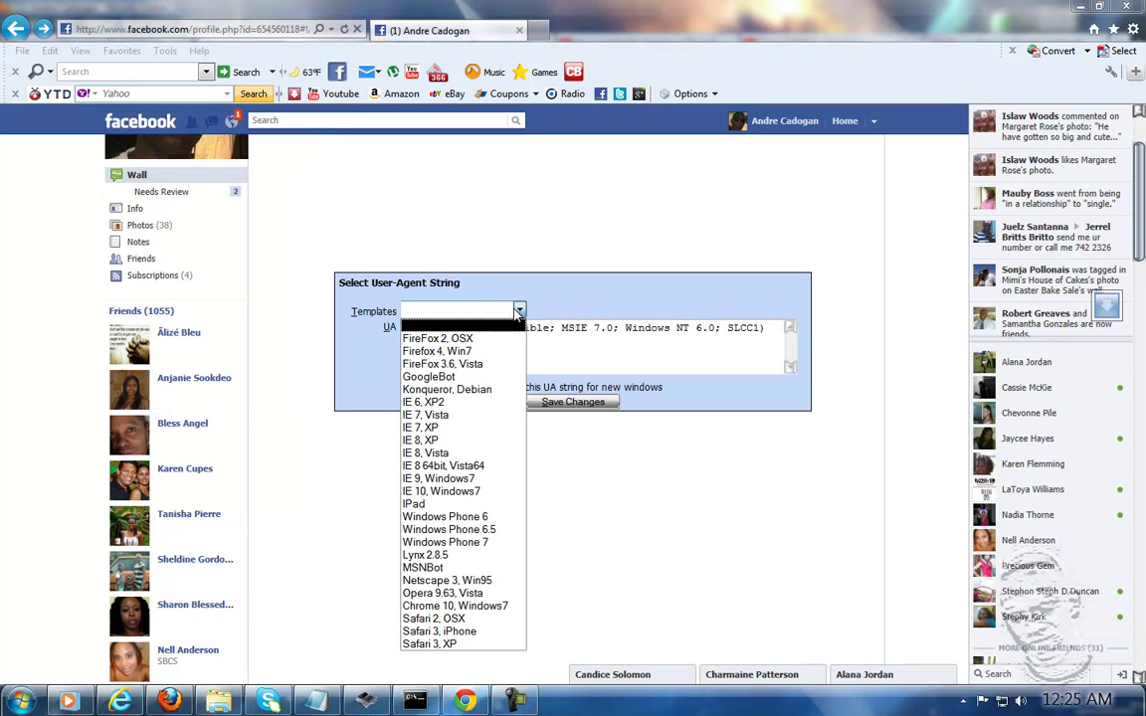
pyautogui.click(465, 479)
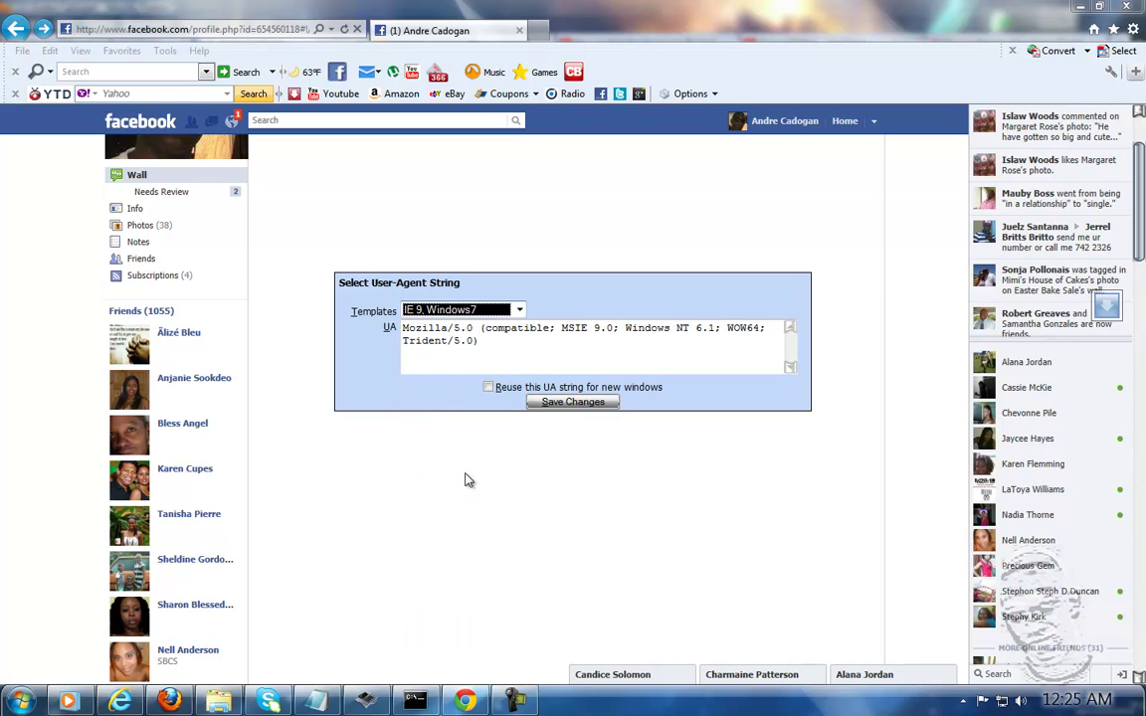
pyautogui.click(555, 403)
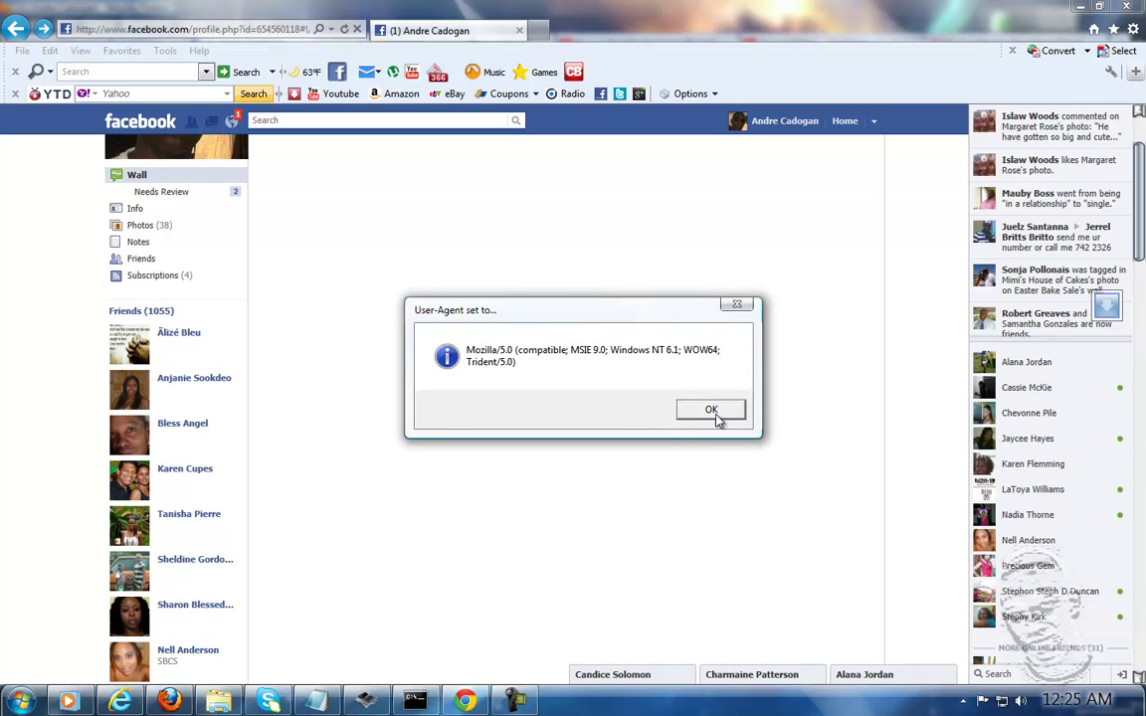
pyautogui.click(715, 414)
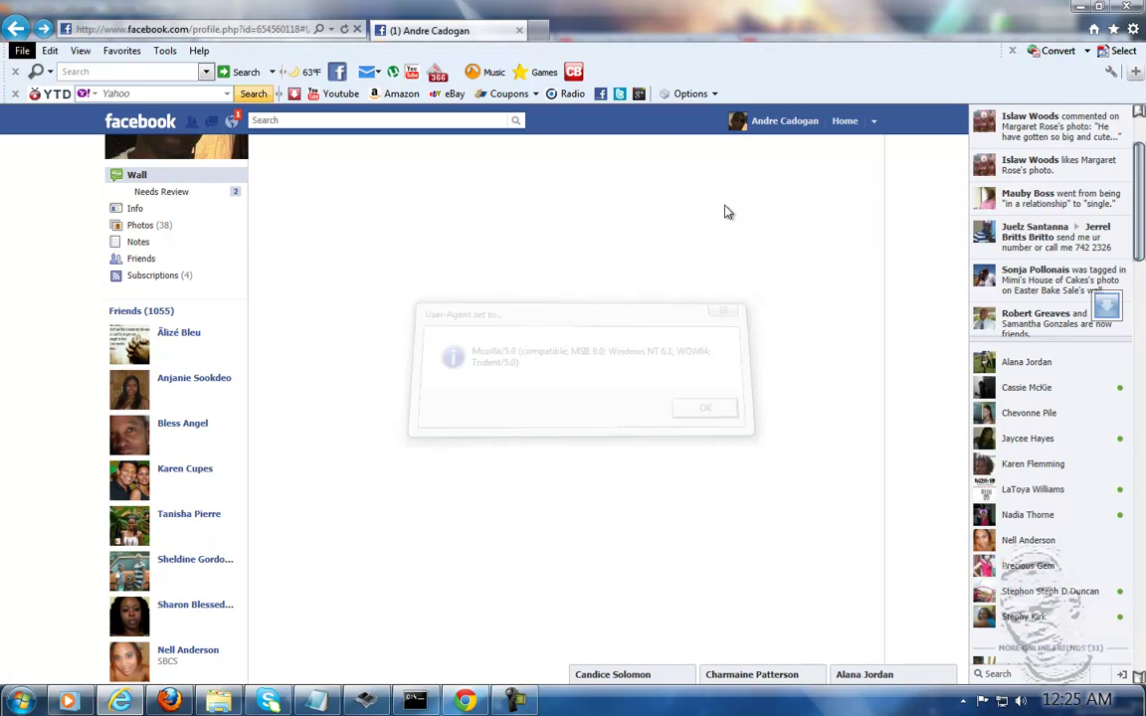
# - Refresh the Facebook profile with the IE 9 user agent and scroll down to view its Timeline layout
pyautogui.click(345, 30)
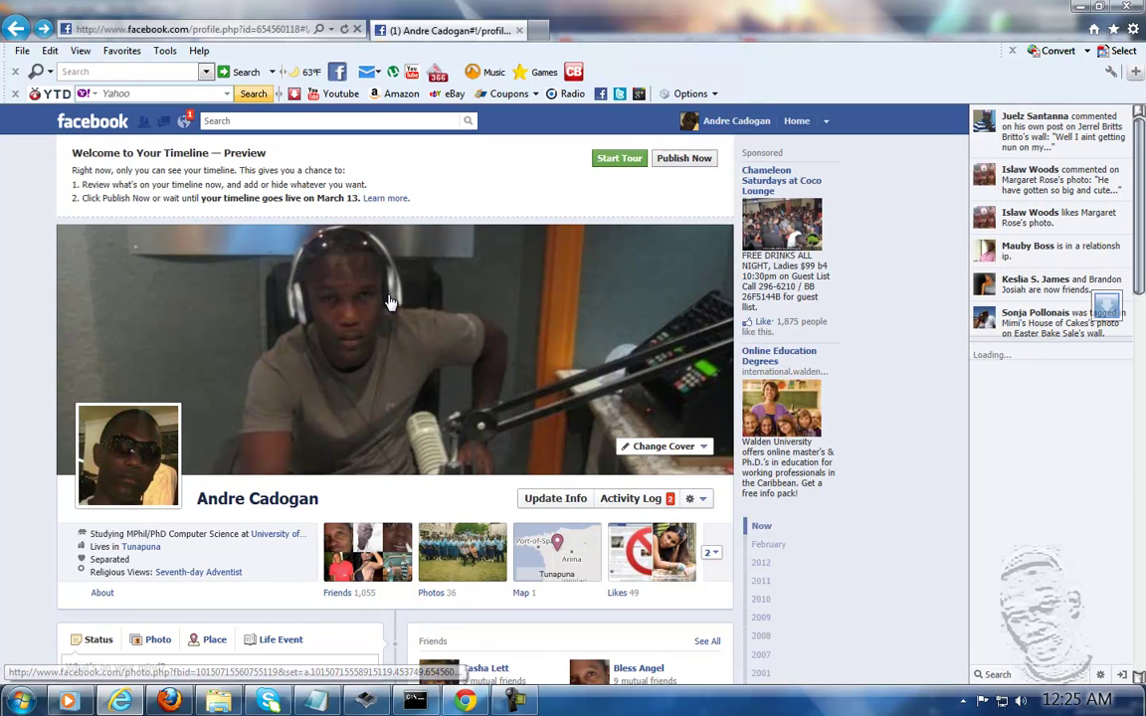
pyautogui.scroll(-2, 196, 478)
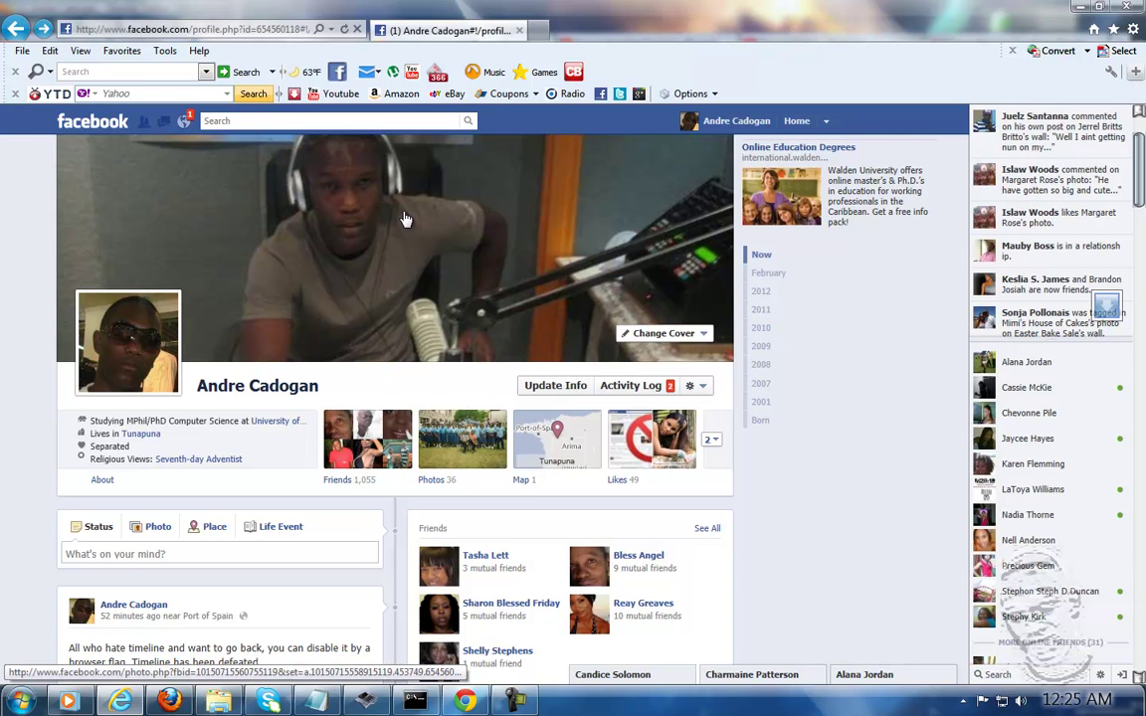
pyautogui.click(171, 702)
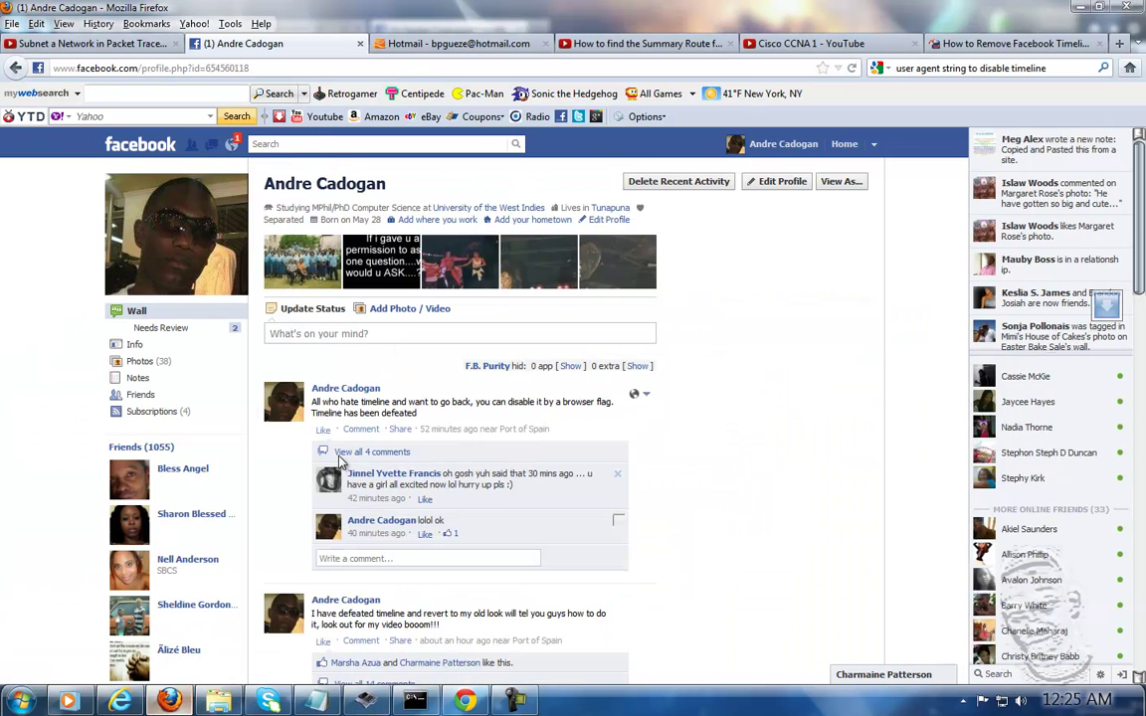